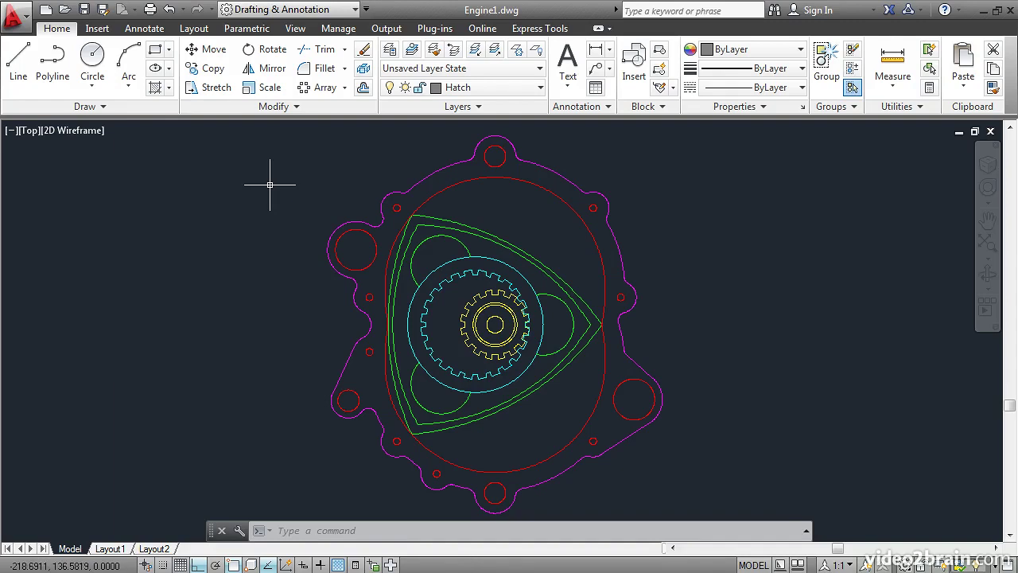
# Hatch the narrow band between the rotor's two green triangular outlines with pattern ANSI31 by picking a point inside it.
pyautogui.click(155, 88)
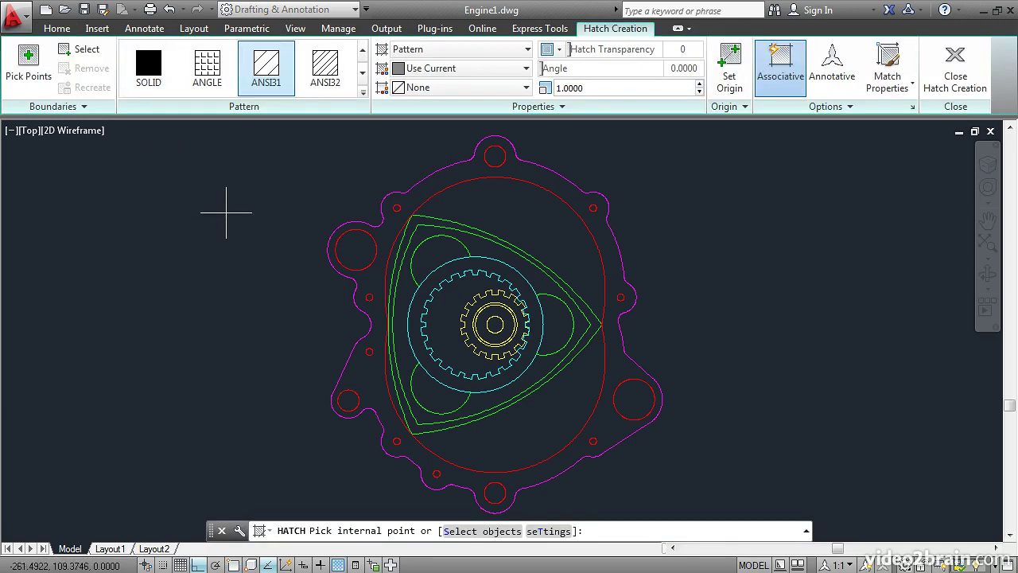
pyautogui.click(34, 68)
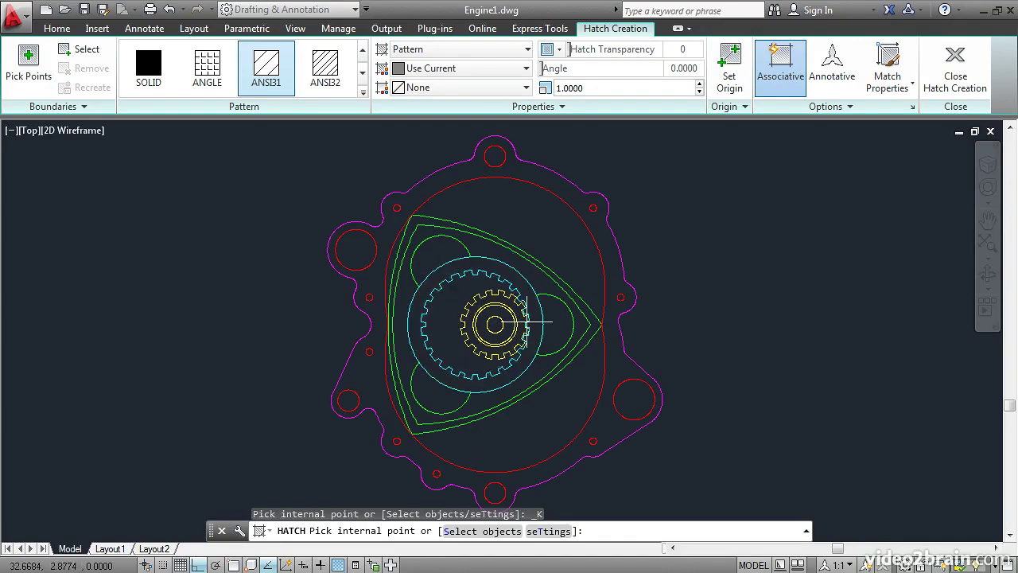
pyautogui.scroll(4, 490, 274)
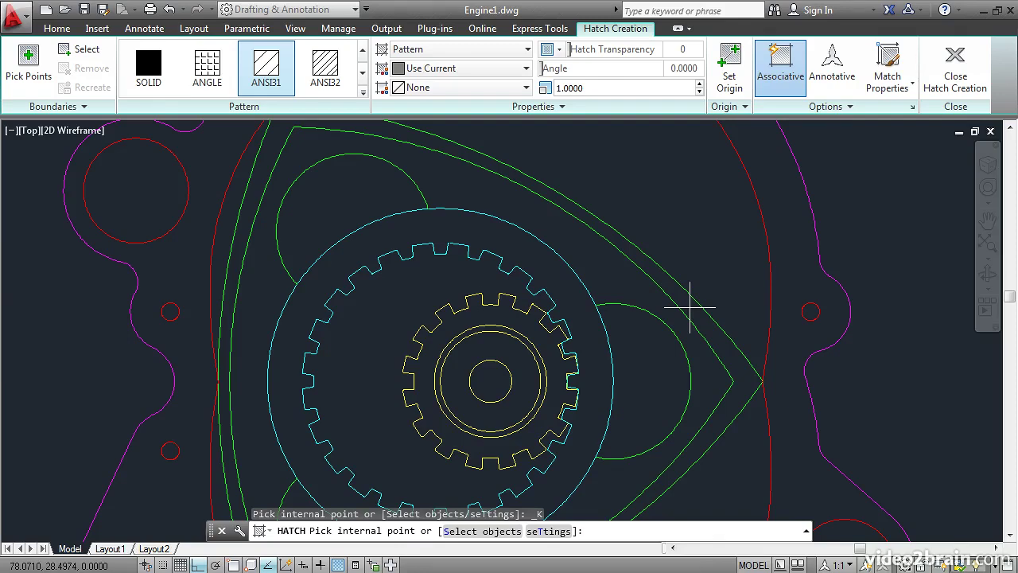
pyautogui.scroll(-2, 690, 307)
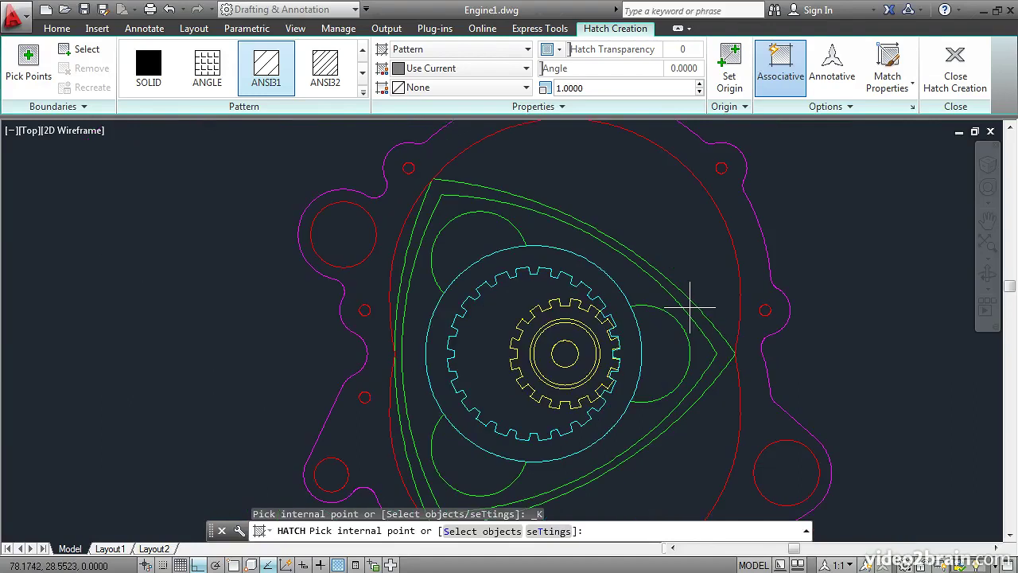
pyautogui.moveTo(689, 305); pyautogui.dragTo(690, 278, button='middle')
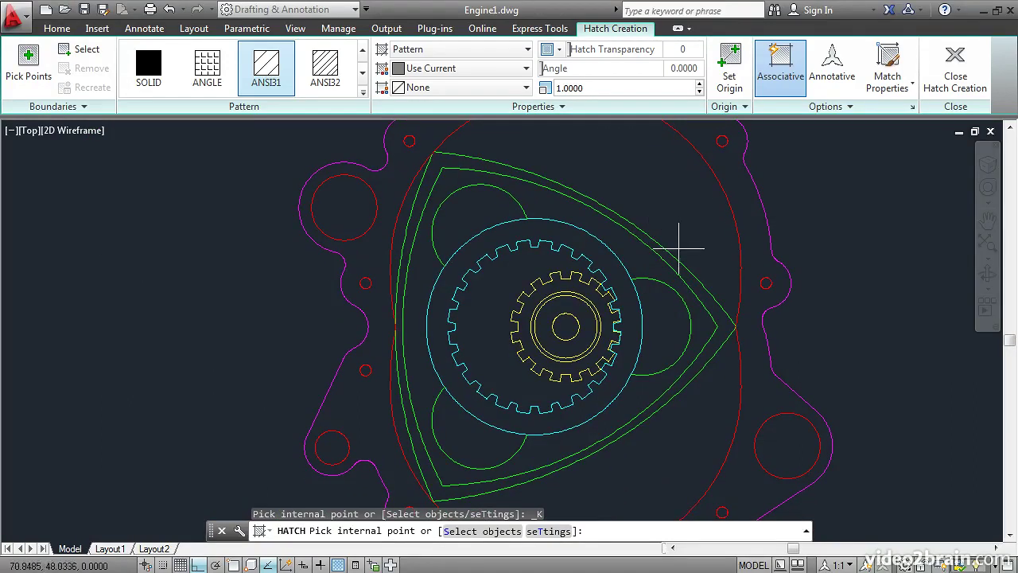
pyautogui.click(676, 262)
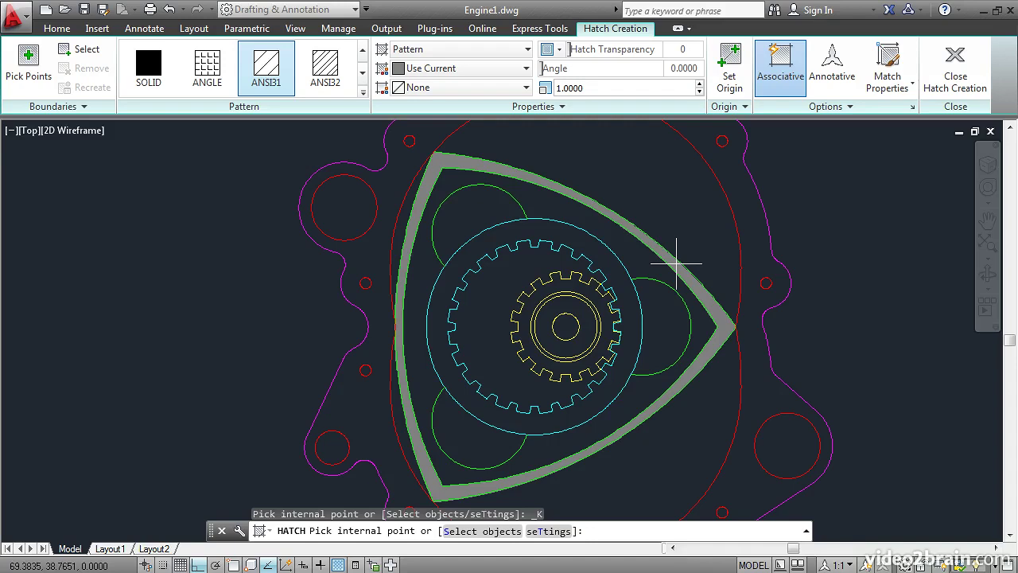
pyautogui.click(676, 263)
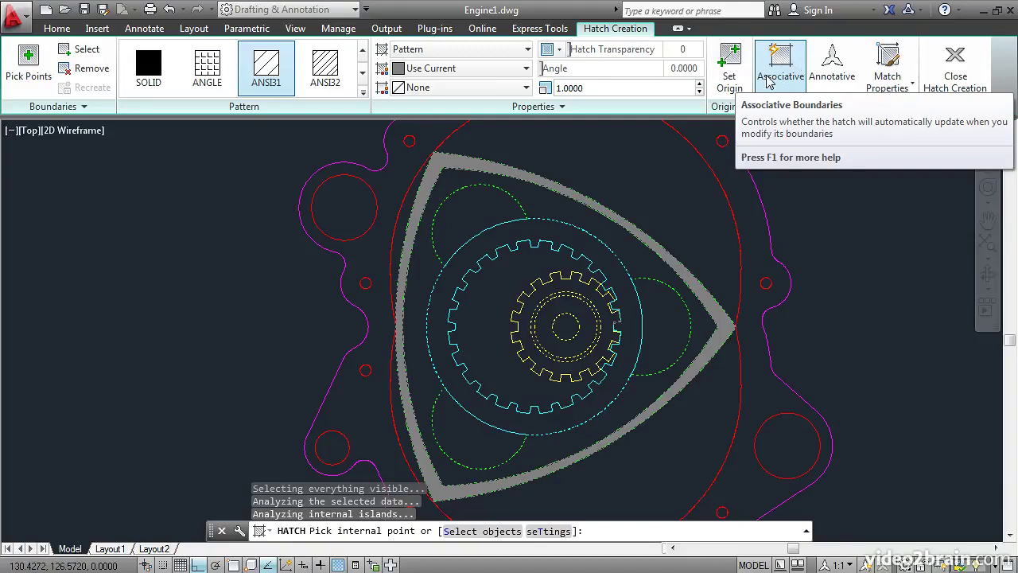
pyautogui.click(959, 70)
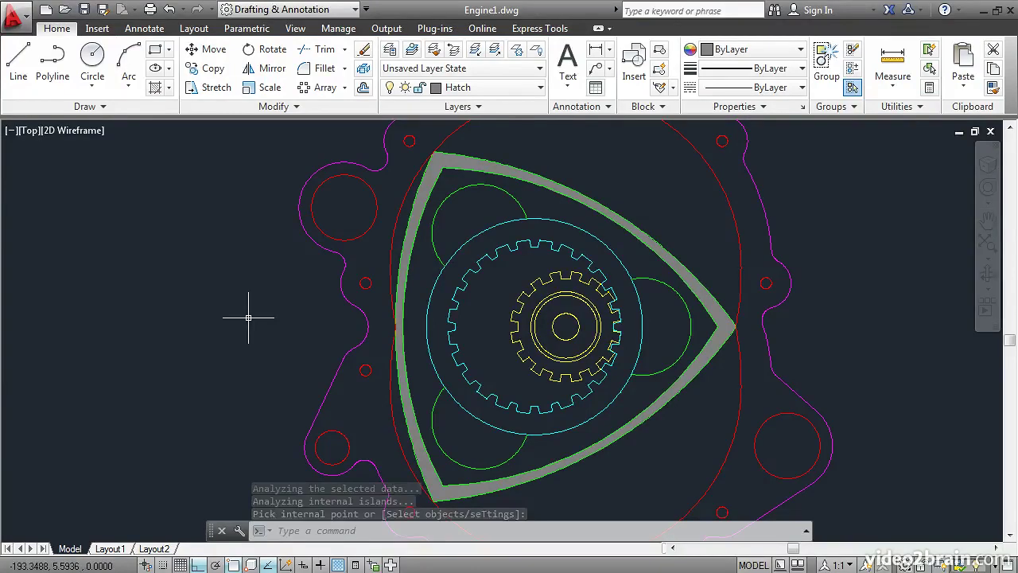
# Start an ANSI31 hatch of the engine housing, selecting the red inner chamber outline and the magenta outer outline as boundaries.
pyautogui.click(155, 87)
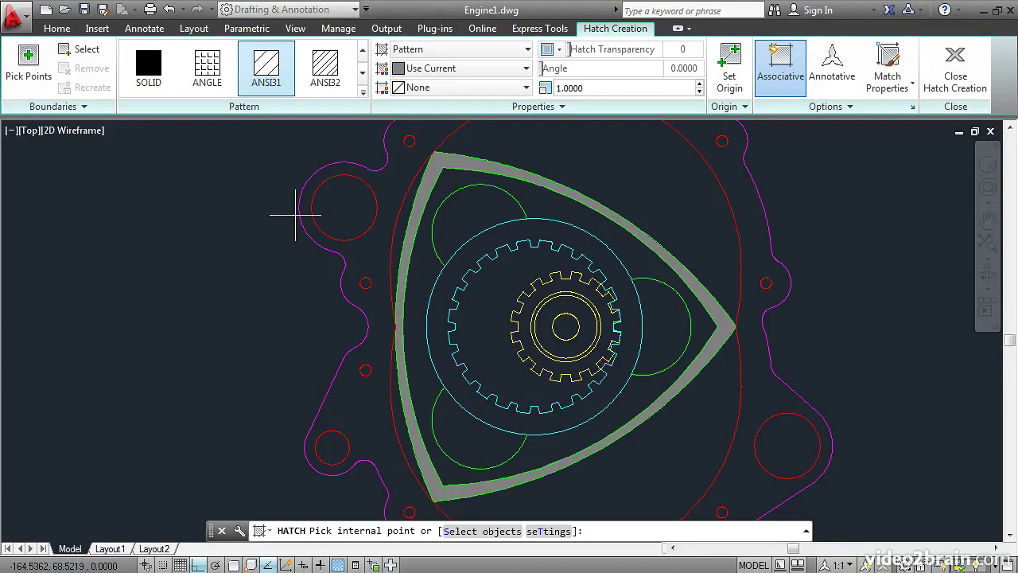
pyautogui.click(80, 51)
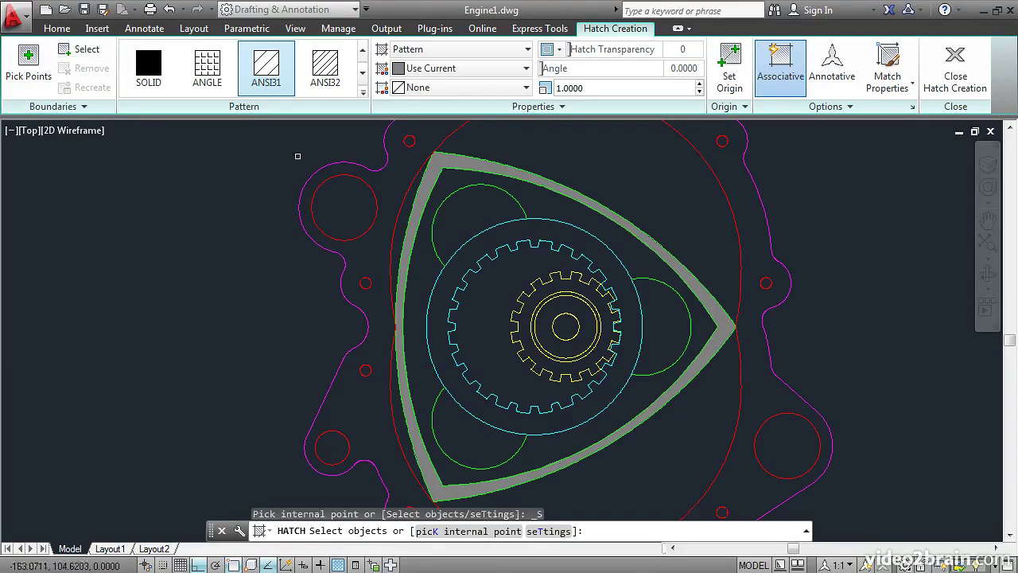
pyautogui.click(407, 190)
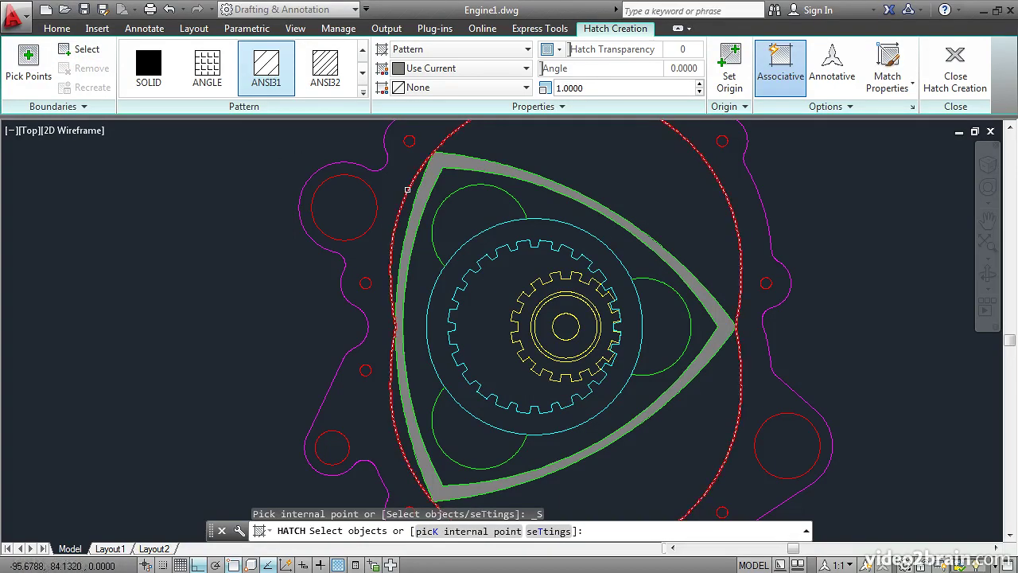
pyautogui.click(407, 190)
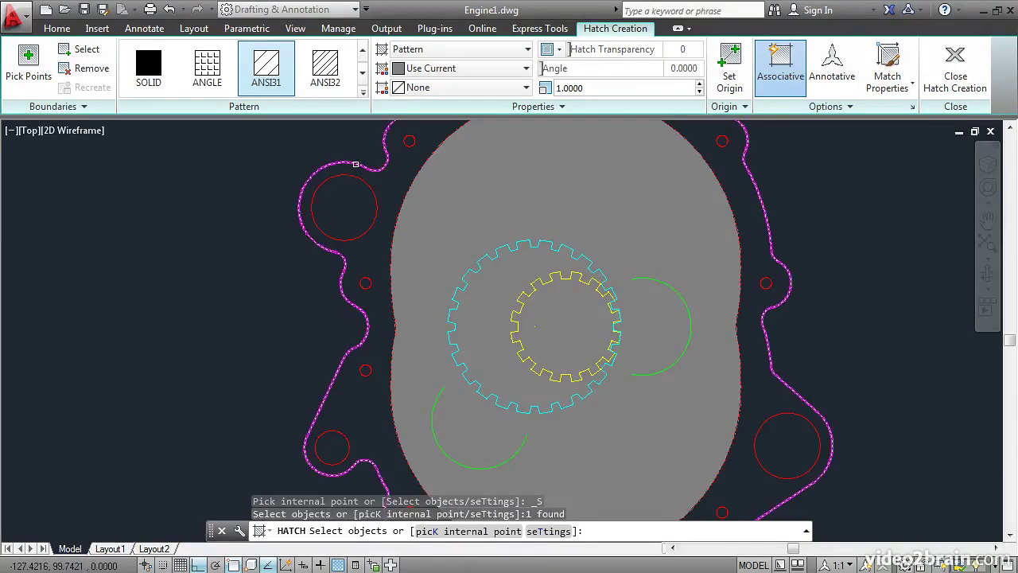
pyautogui.click(356, 164)
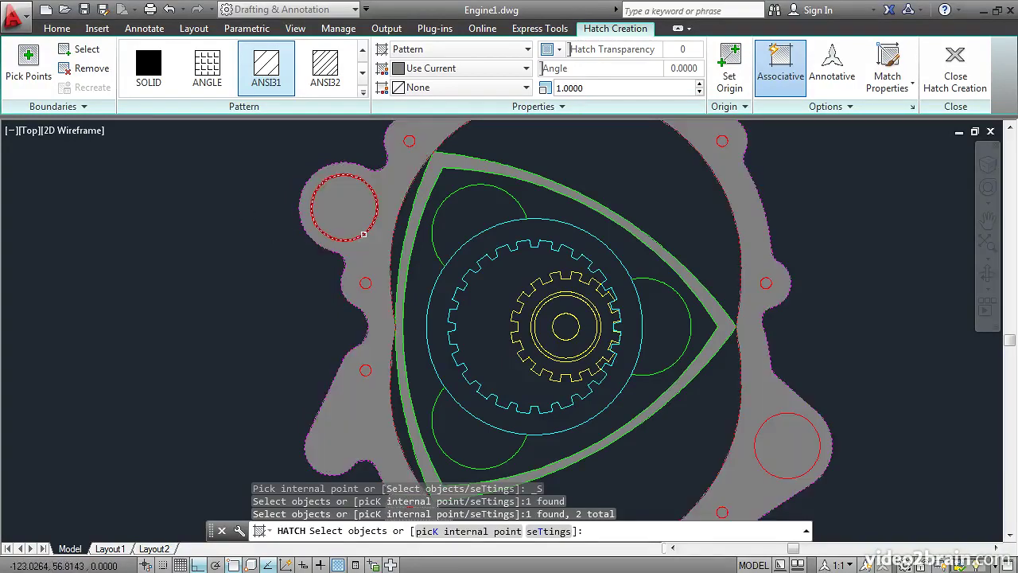
# Exclude two large and five small red bolt holes from the housing hatch by selecting them as boundaries, and finish the hatch.
pyautogui.click(362, 233)
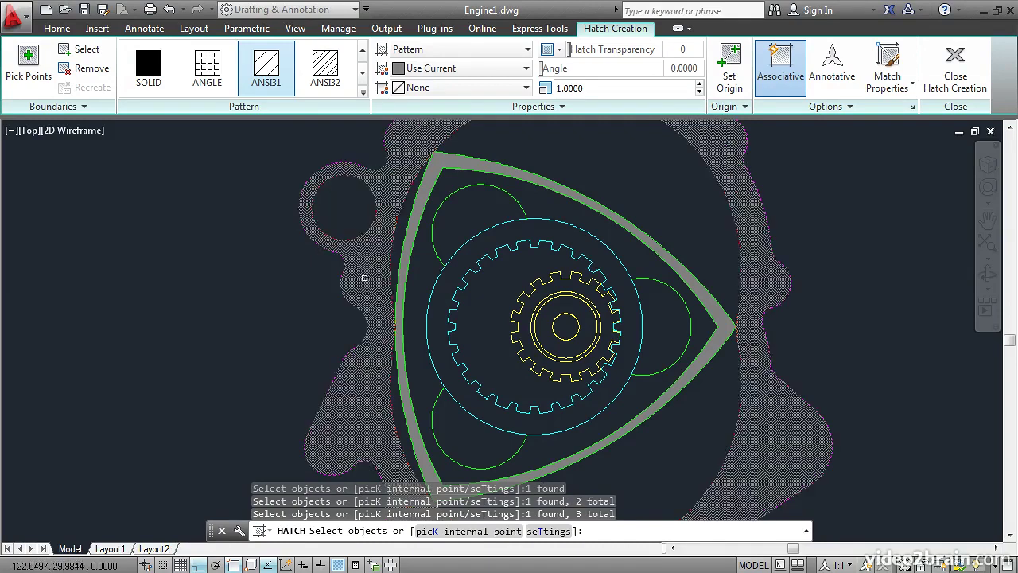
pyautogui.click(365, 283)
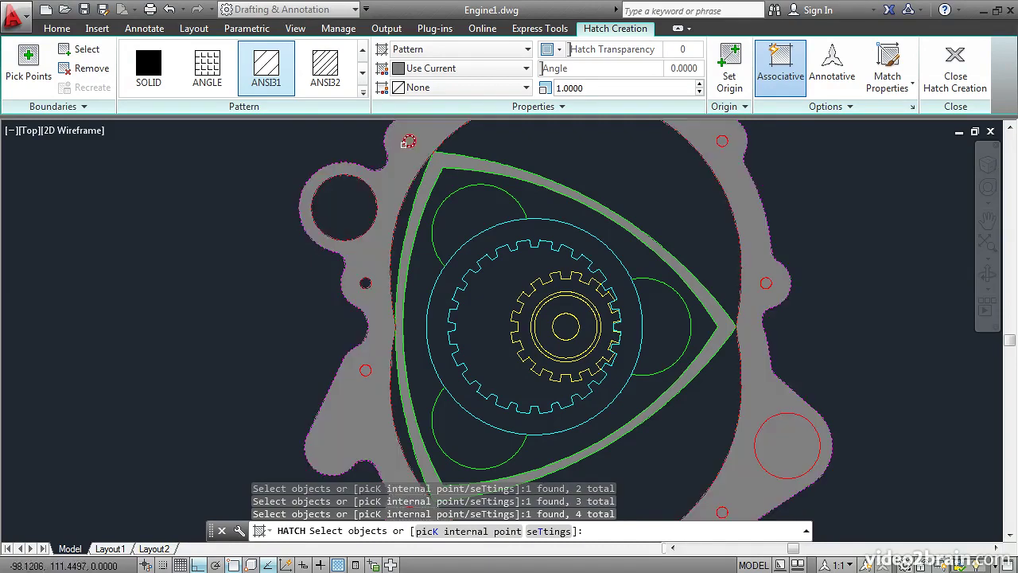
pyautogui.click(408, 140)
pyautogui.click(721, 141)
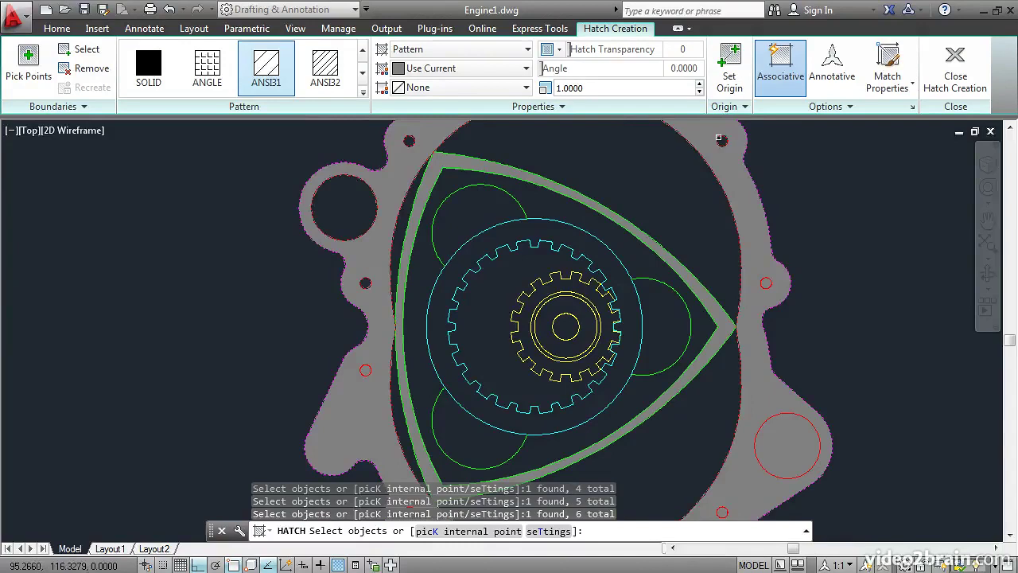
pyautogui.click(765, 283)
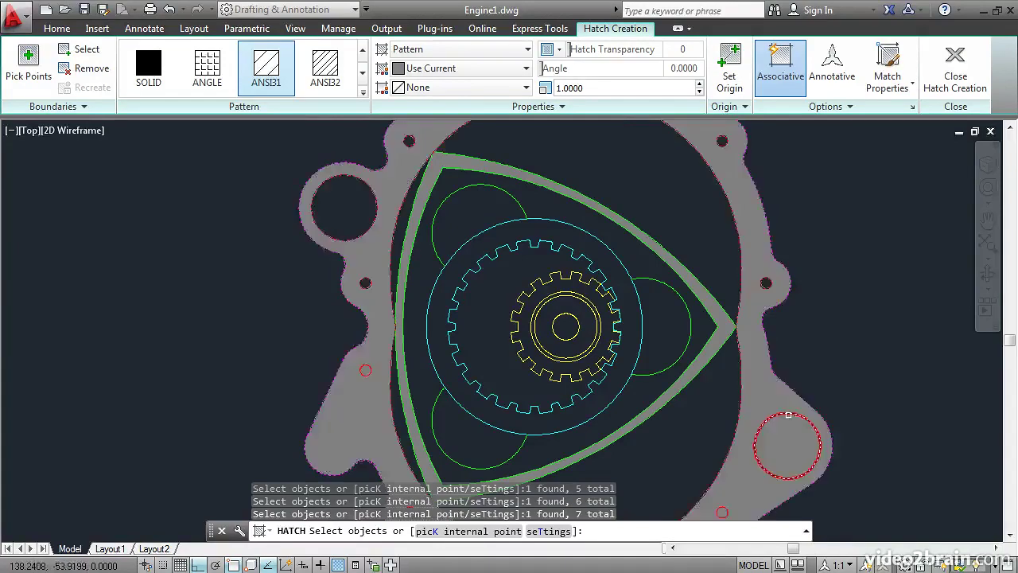
pyautogui.click(787, 414)
pyautogui.click(366, 372)
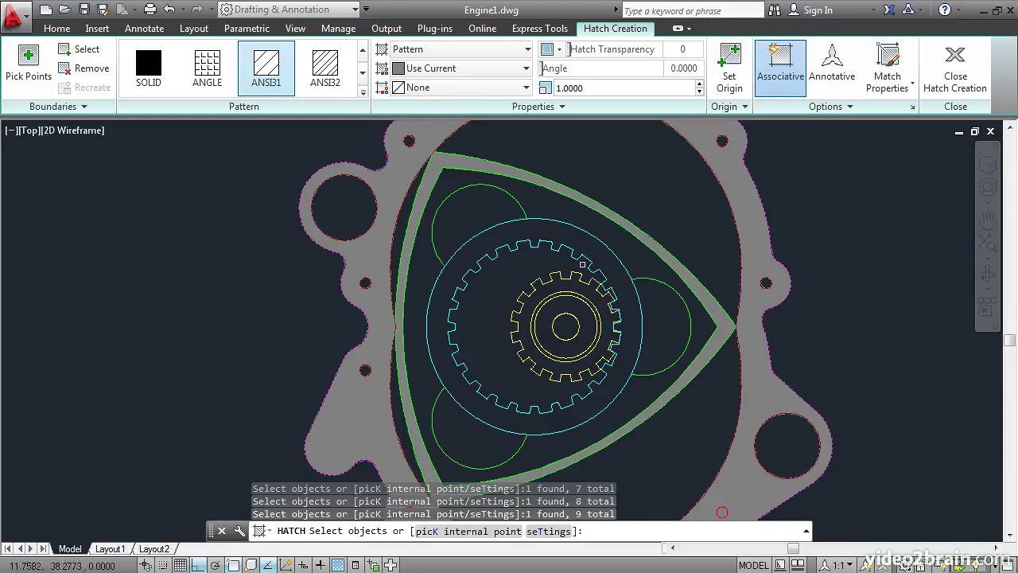
pyautogui.click(967, 94)
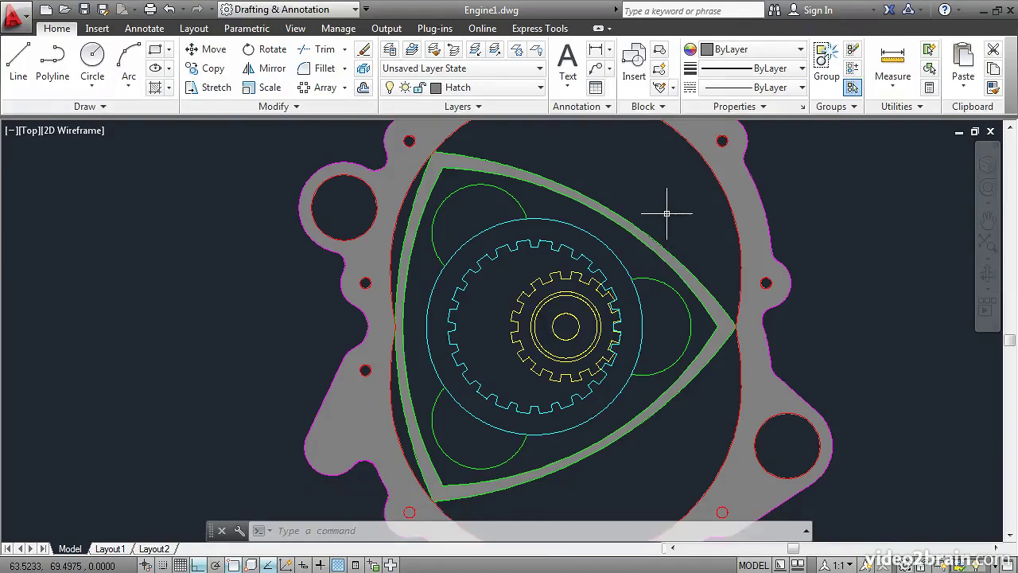
# Start a hatch in the rotor area between the inner green outline and the cyan circle, using pattern ANSI37.
pyautogui.press('Return')
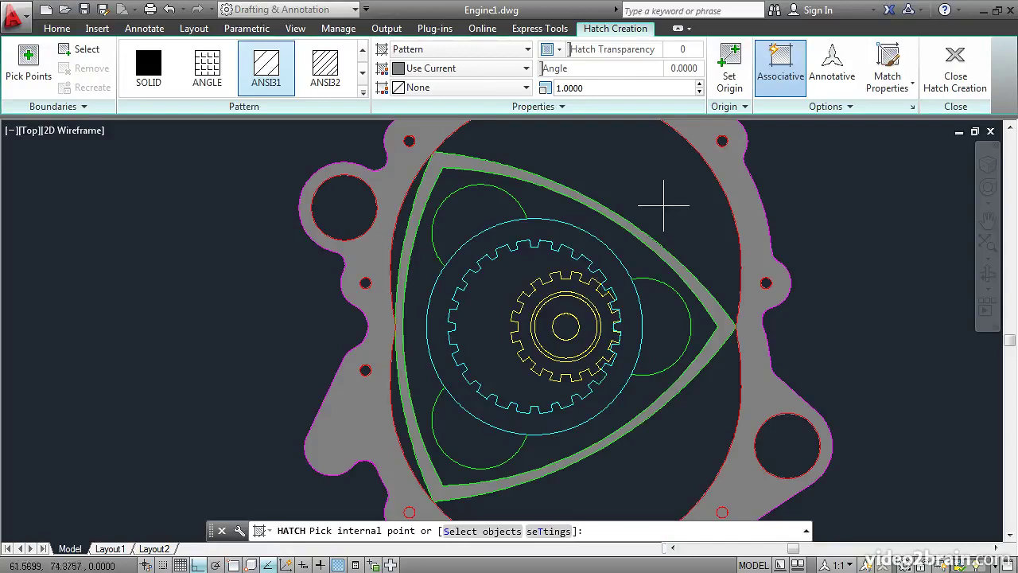
pyautogui.click(422, 269)
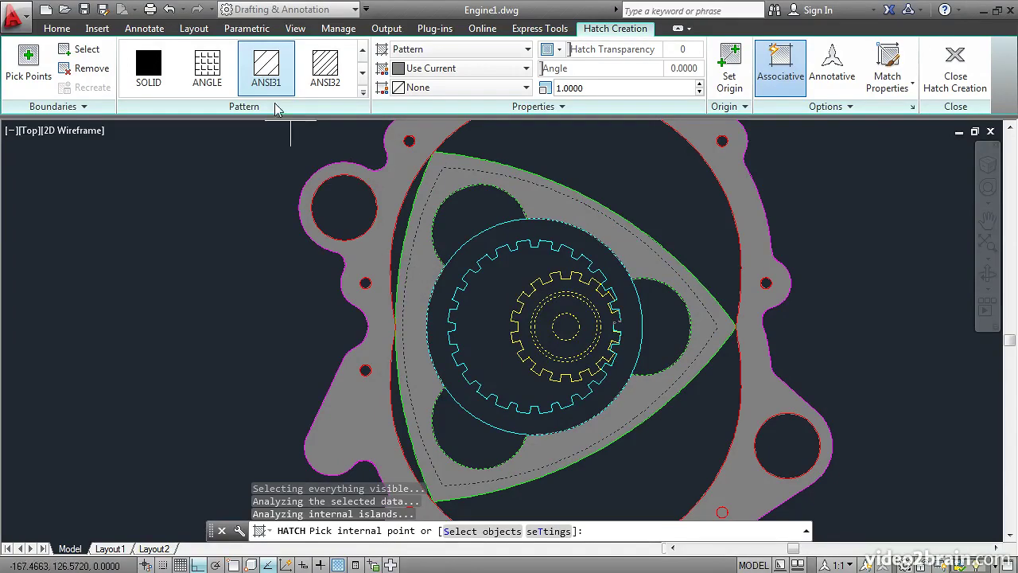
pyautogui.click(362, 94)
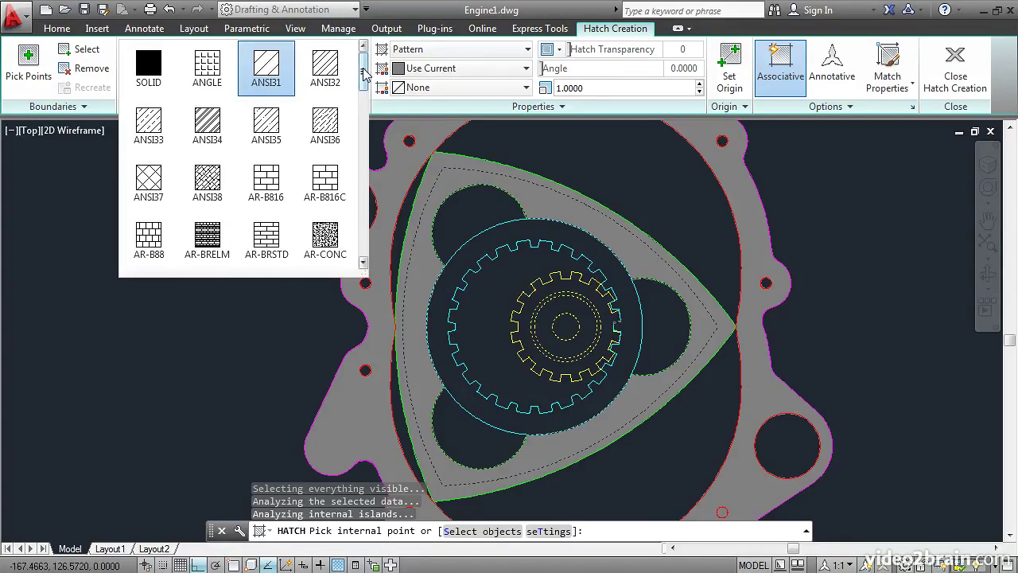
pyautogui.scroll(-1, 363, 73)
pyautogui.moveTo(364, 73)
pyautogui.mouseDown()
pyautogui.moveTo(363, 118)
pyautogui.moveTo(363, 87)
pyautogui.mouseUp()
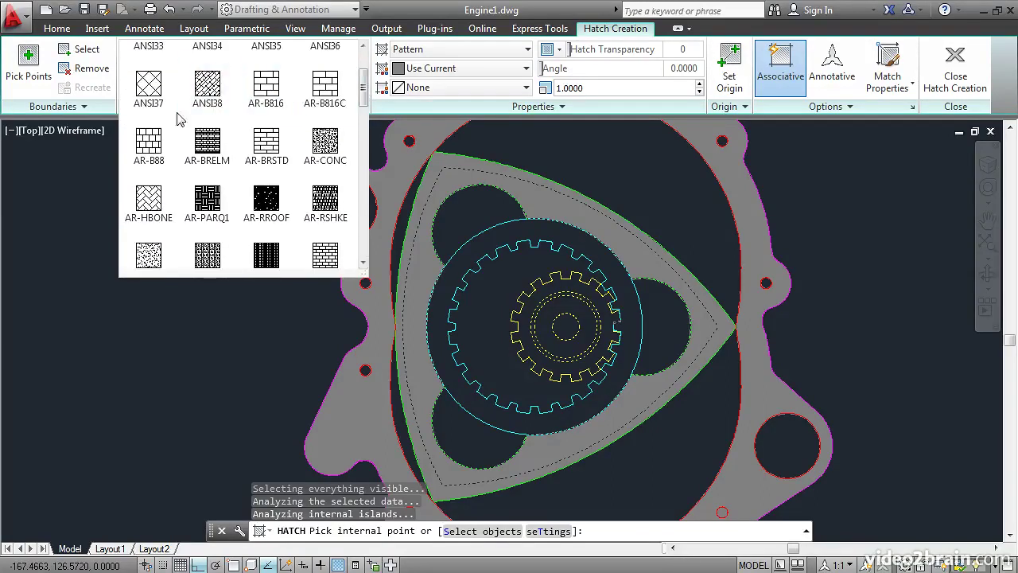
pyautogui.click(148, 87)
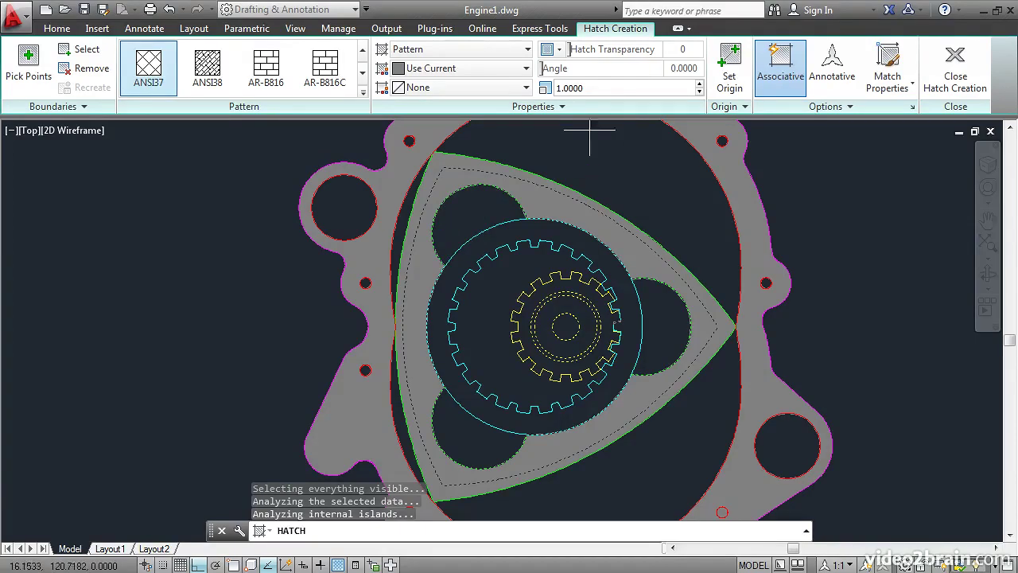
# Try hatch pattern scales of 10 and 50 on the rotor's ANSI37 hatch.
pyautogui.click(593, 88)
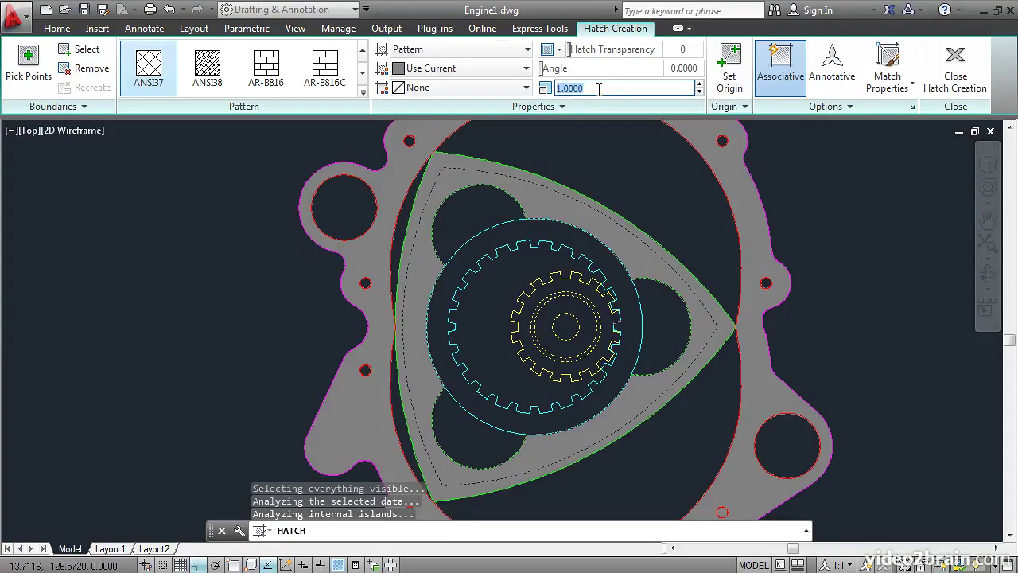
pyautogui.write('10')
pyautogui.press('Return')
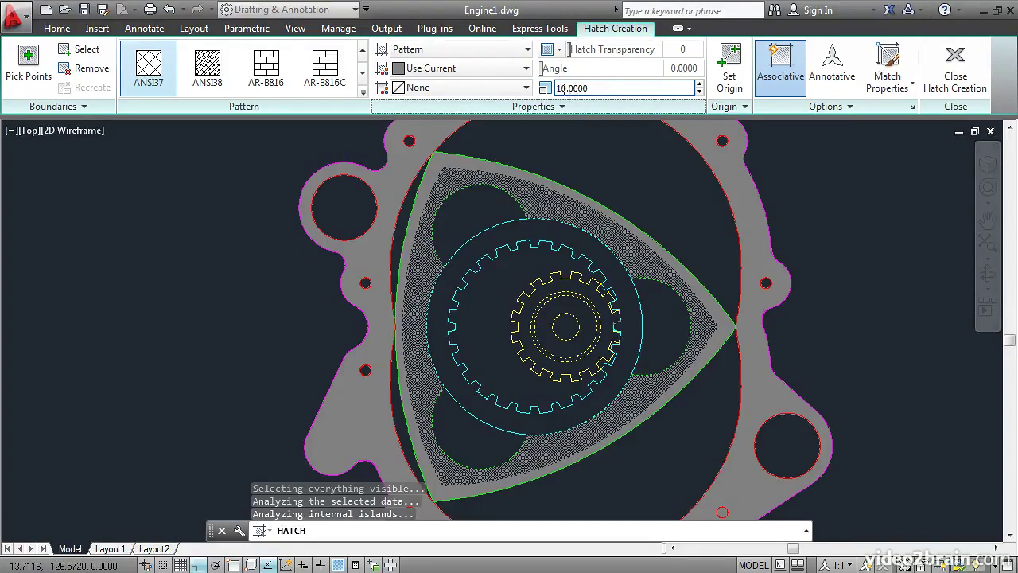
pyautogui.doubleClick(595, 89)
pyautogui.write('50')
pyautogui.press('Return')
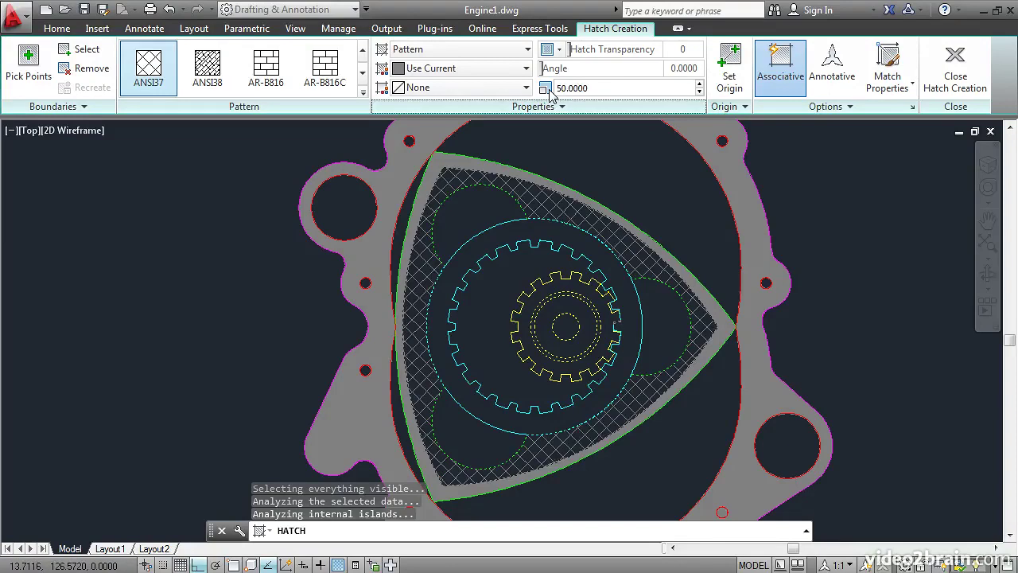
# Set the rotor hatch's scale to 35 and its angle to 76, and finish the hatch.
pyautogui.click(556, 91)
pyautogui.write('35')
pyautogui.press('Return')
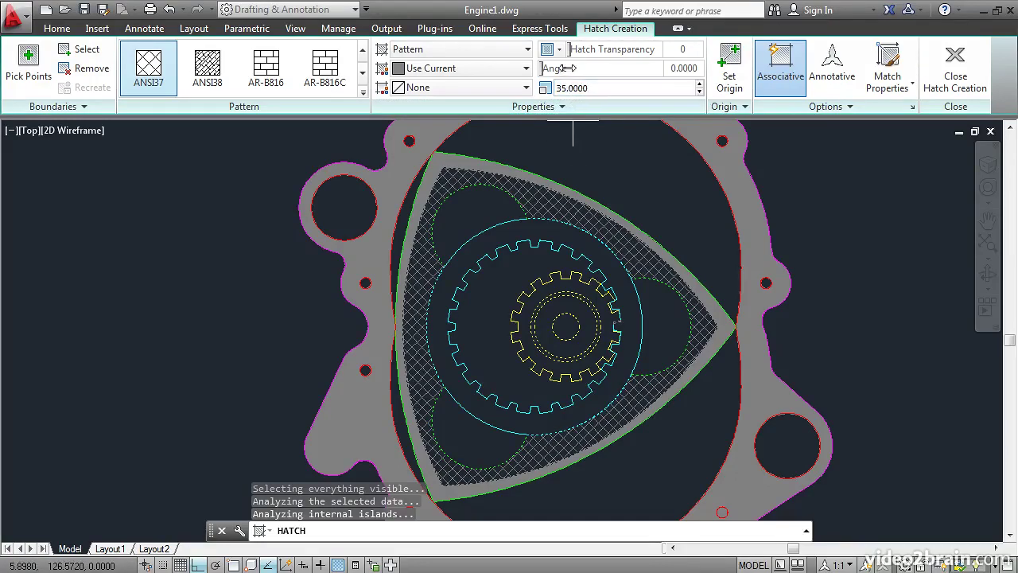
pyautogui.moveTo(544, 69); pyautogui.dragTo(575, 71)
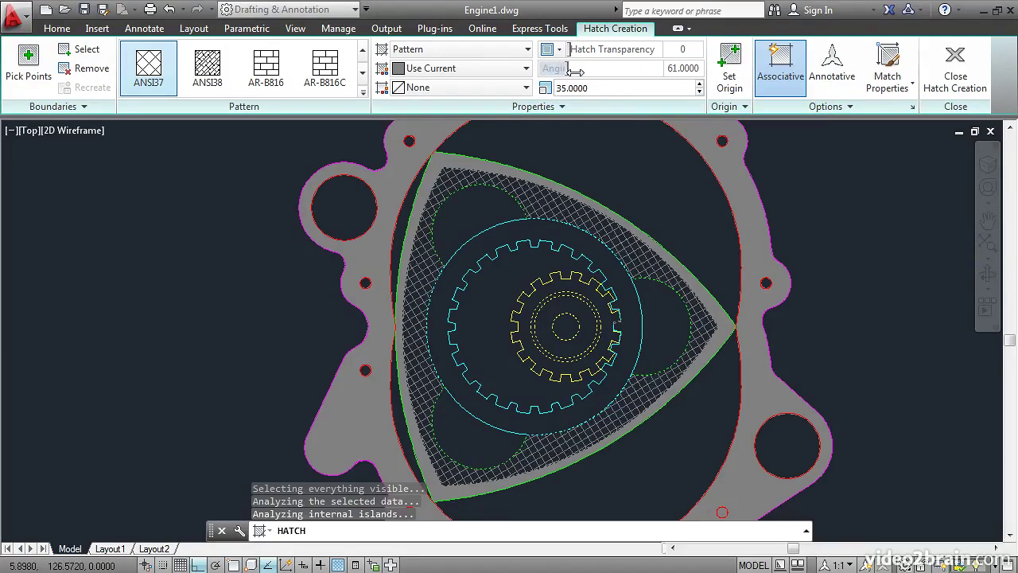
pyautogui.click(956, 73)
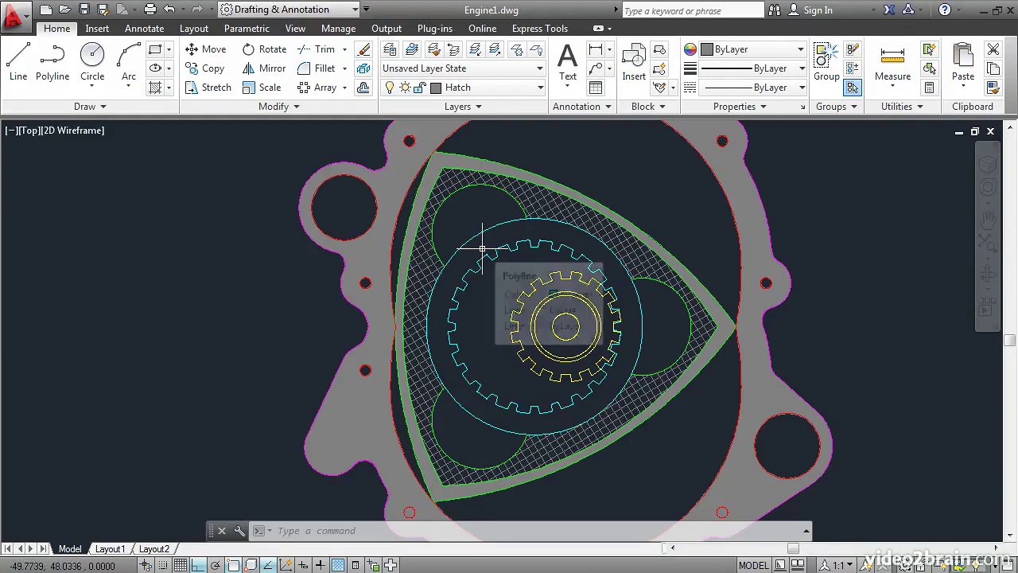
# Try an ANSI37 hatch with the toothed cyan outline, the yellow gear objects inside it and the surrounding cyan circle selected as boundaries.
pyautogui.write('h')
pyautogui.press('Return')
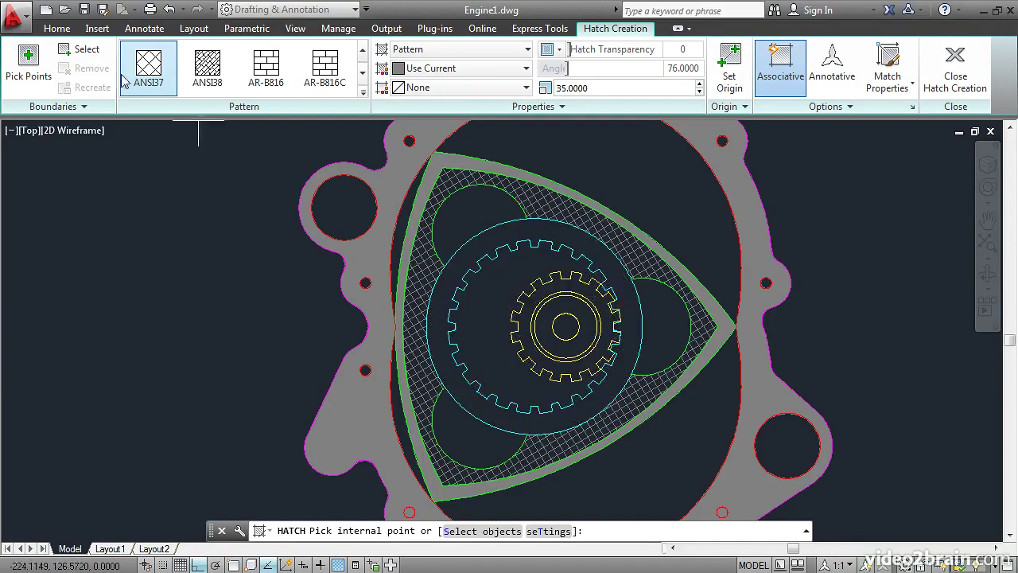
pyautogui.click(82, 49)
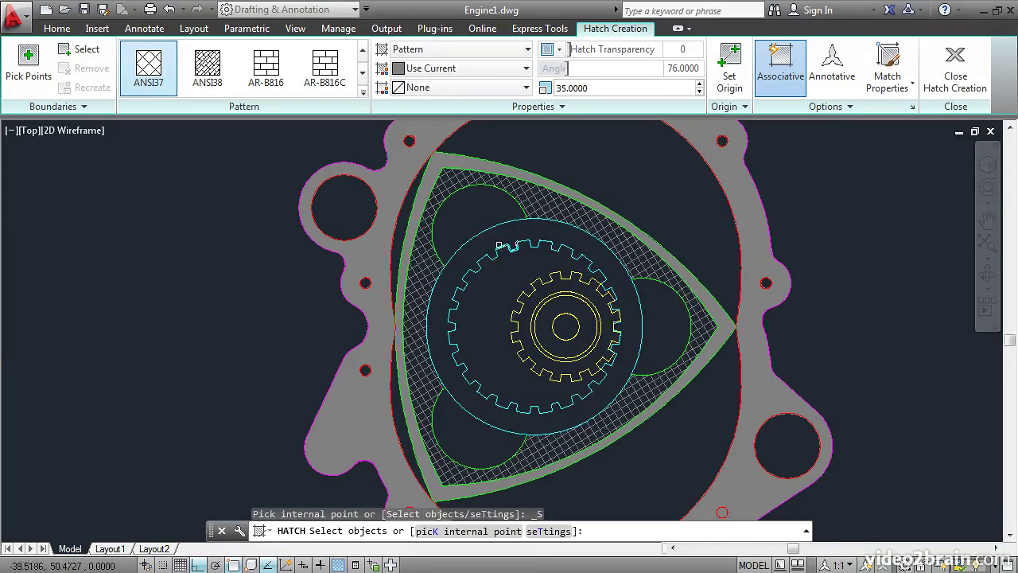
pyautogui.click(437, 236)
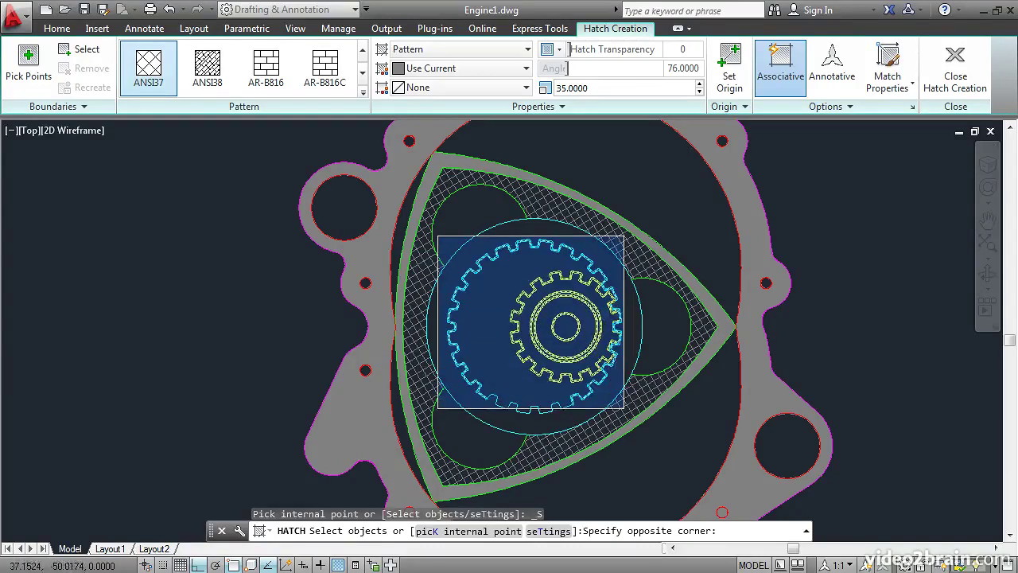
pyautogui.click(619, 405)
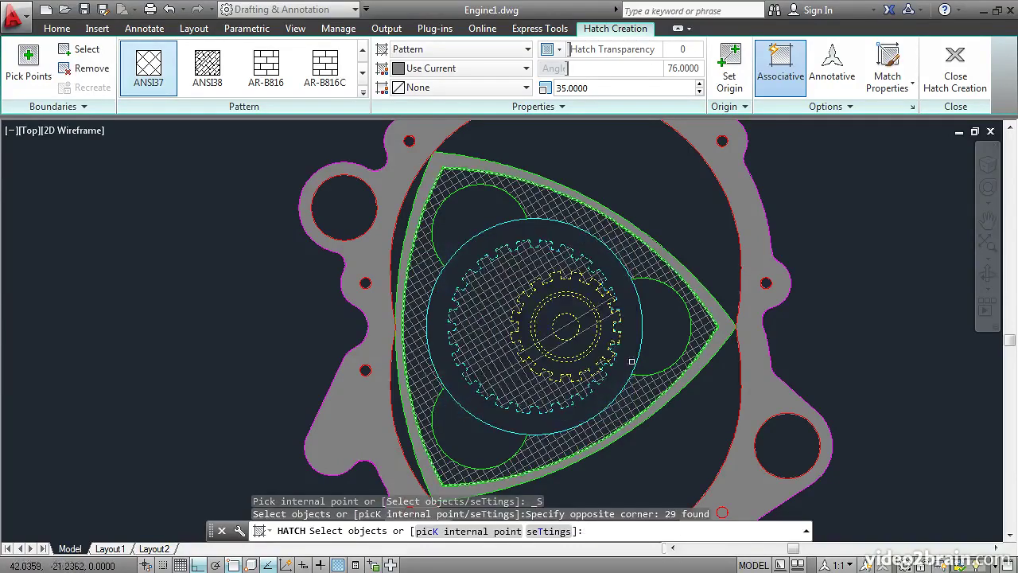
pyautogui.click(642, 324)
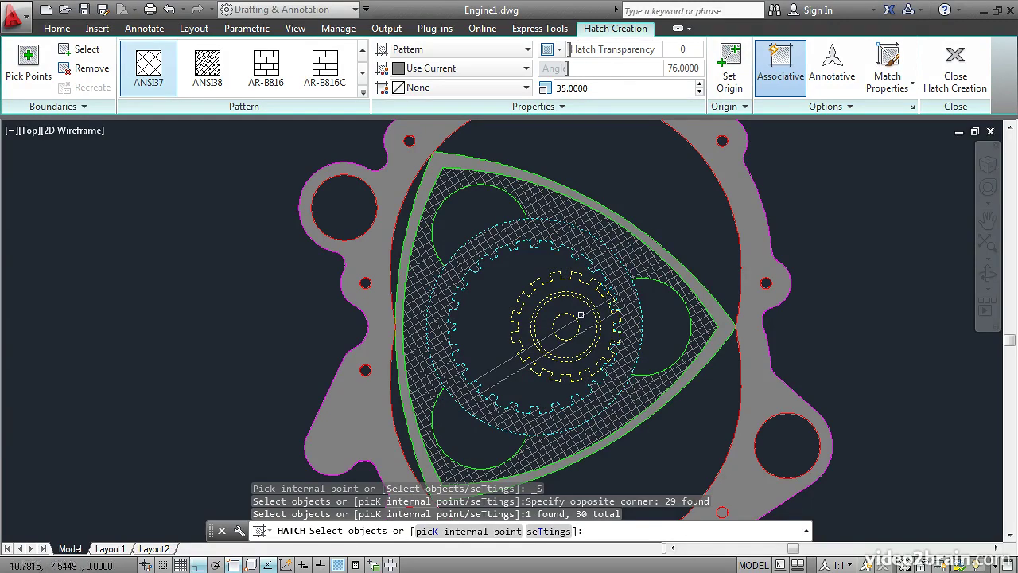
# Examine the cyan gear outline closely at its tooth corners for gaps in the hatch boundary.
pyautogui.scroll(2, 483, 367)
pyautogui.scroll(-3, 485, 367)
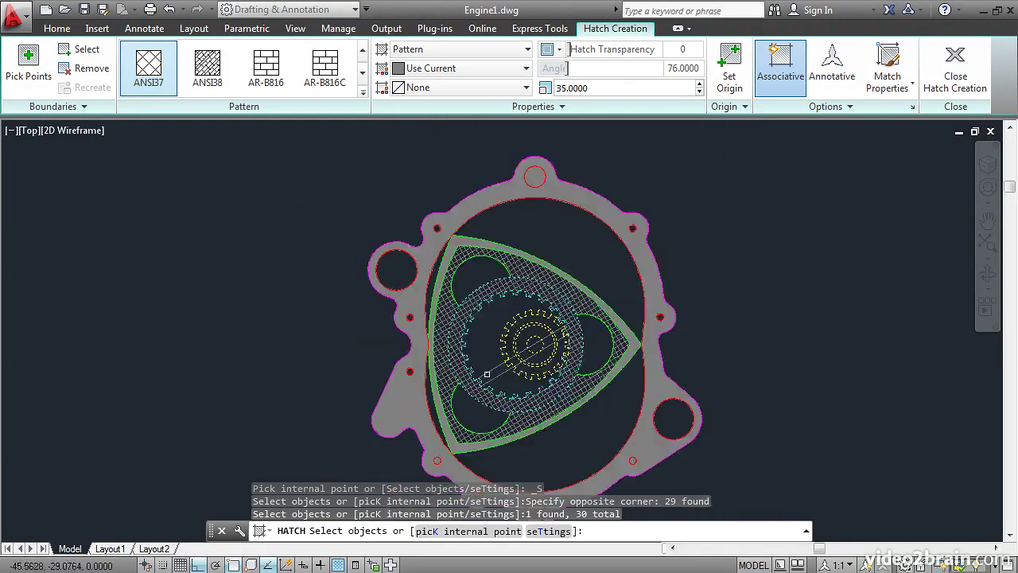
pyautogui.scroll(4, 501, 360)
pyautogui.scroll(2, 493, 368)
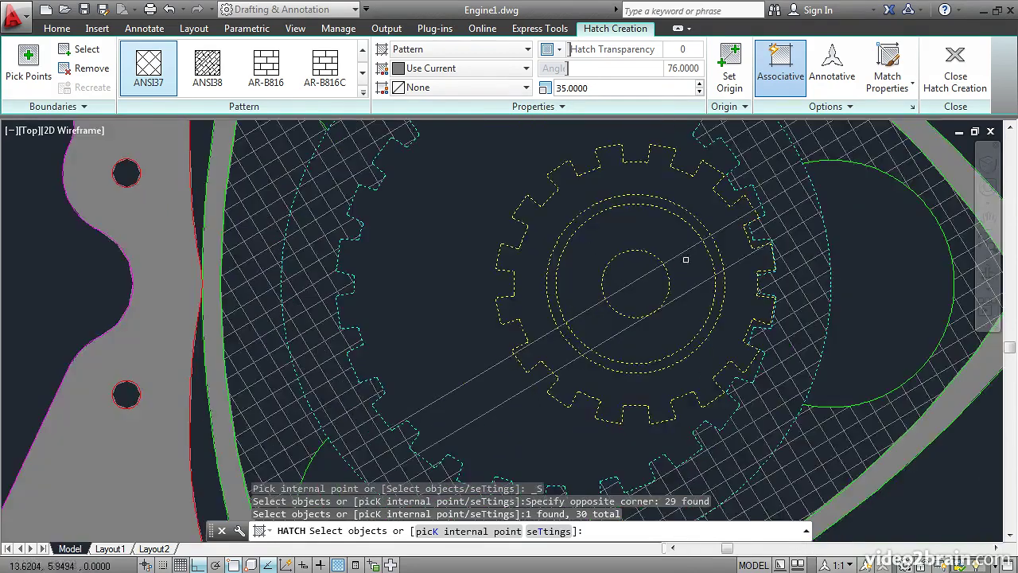
pyautogui.scroll(5, 618, 284)
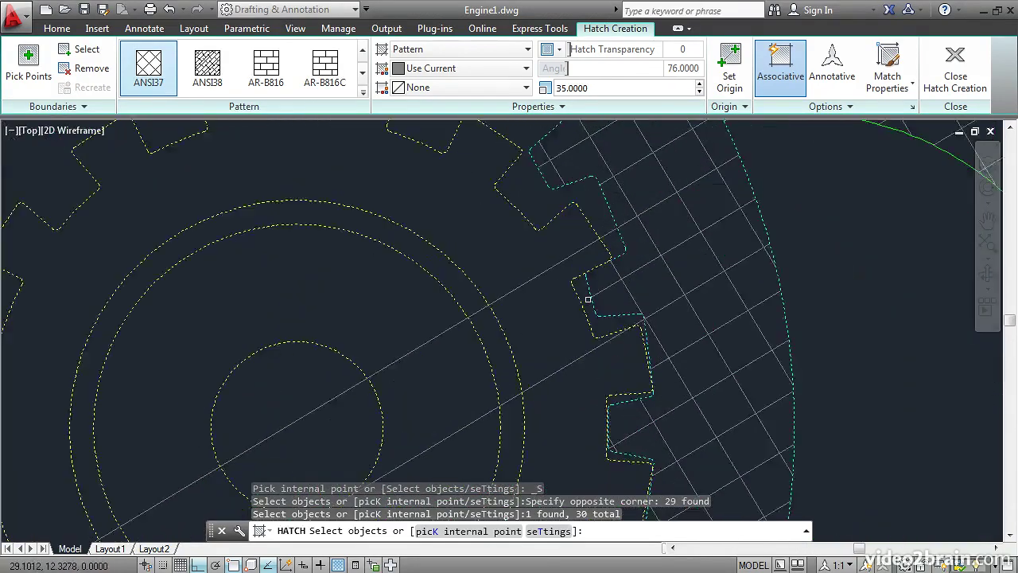
pyautogui.moveTo(599, 266)
pyautogui.mouseDown(button='middle')
pyautogui.moveTo(593, 361)
pyautogui.moveTo(584, 366)
pyautogui.mouseUp(button='middle')
pyautogui.moveTo(571, 279); pyautogui.dragTo(598, 371, button='middle')
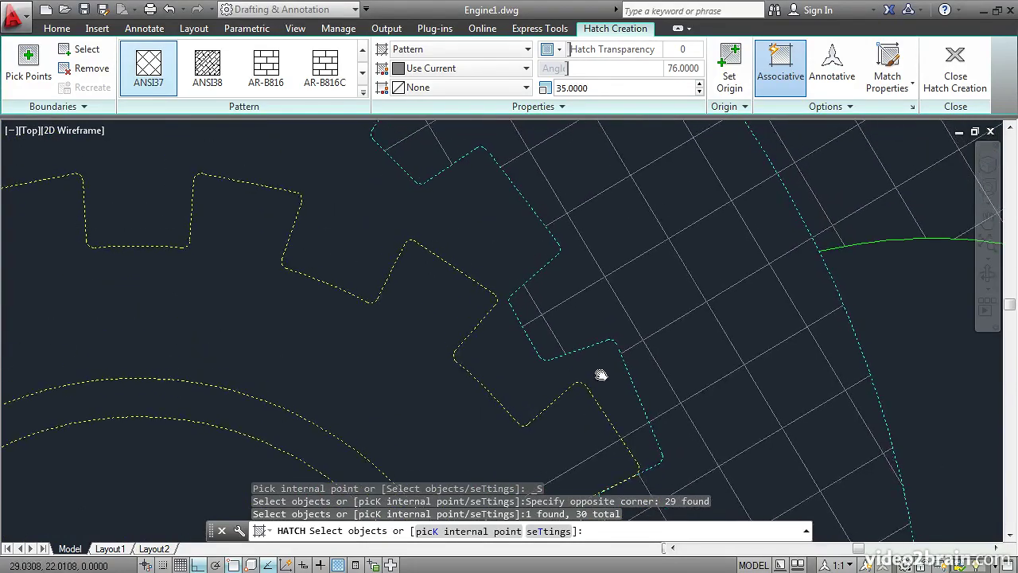
pyautogui.scroll(3, 601, 365)
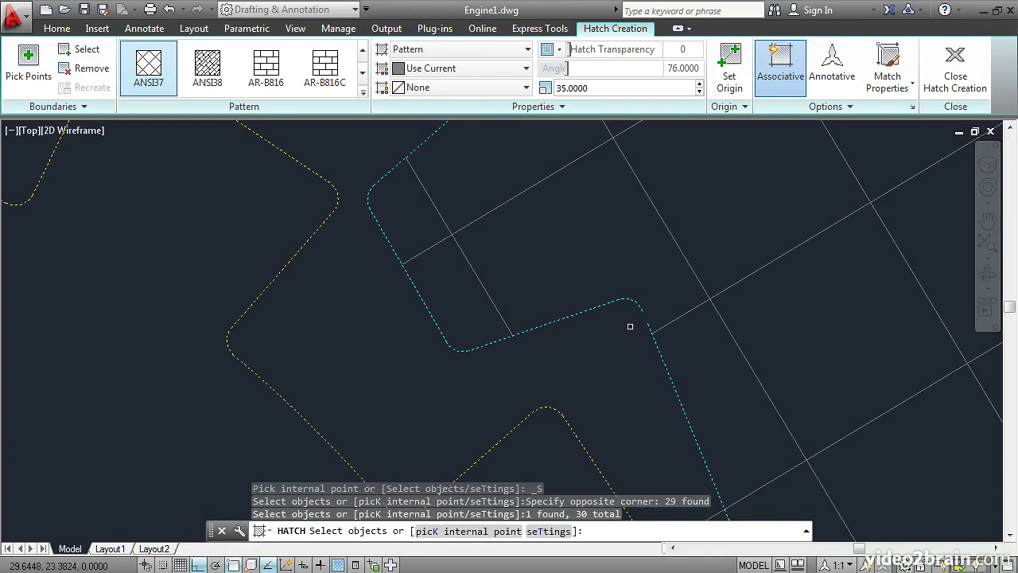
pyautogui.scroll(-2, 630, 326)
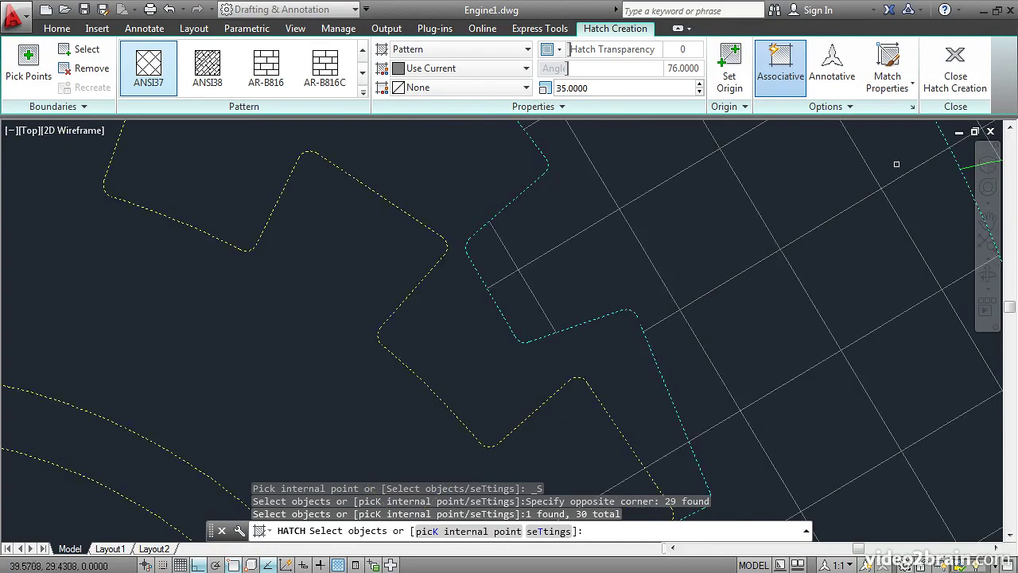
# Finish the faulty gear hatch and undo it.
pyautogui.click(956, 70)
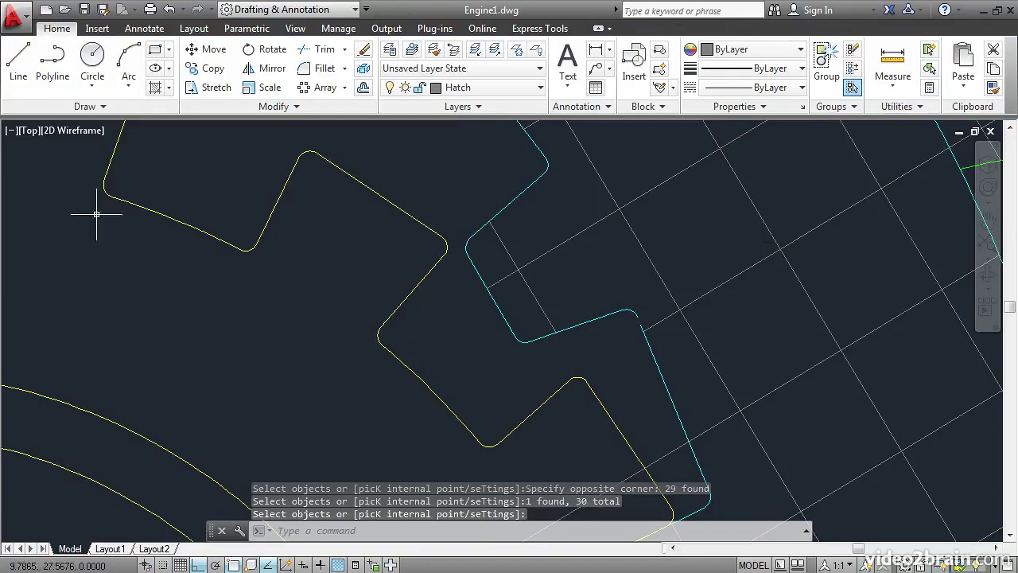
pyautogui.click(168, 10)
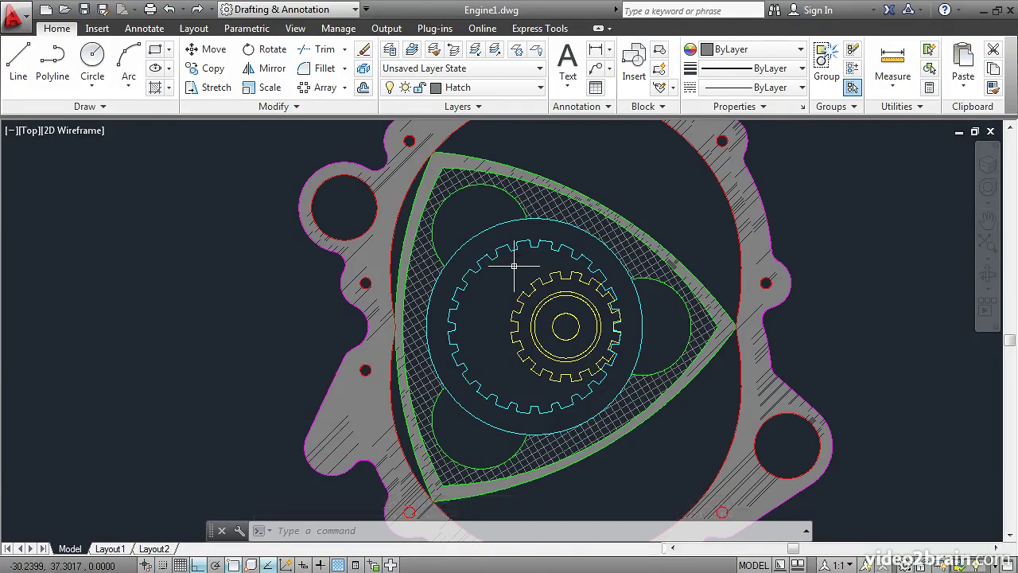
# Isolate Layer4 by picking the large cyan circle around the gear.
pyautogui.click(474, 50)
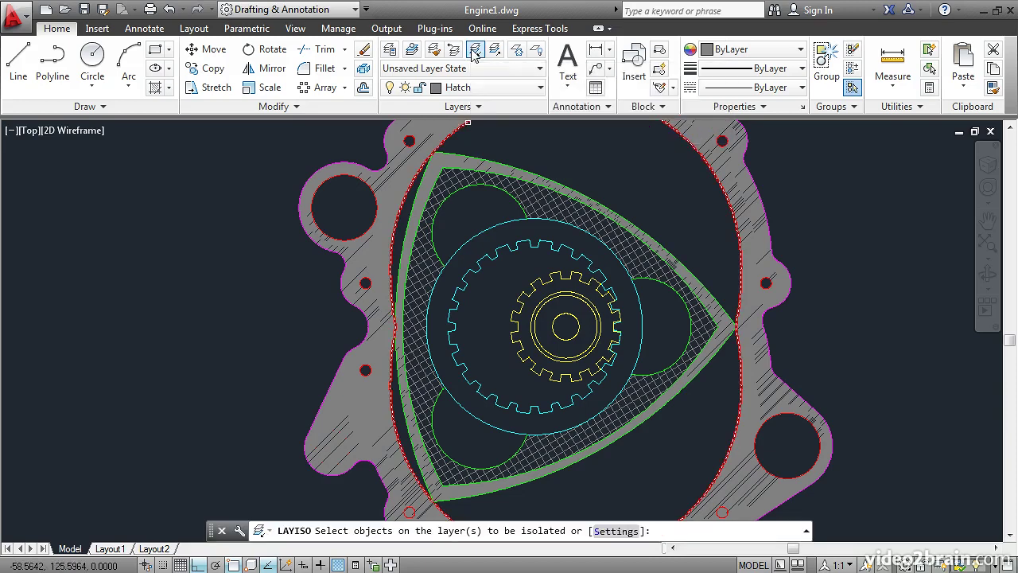
pyautogui.click(494, 226)
pyautogui.press('Return')
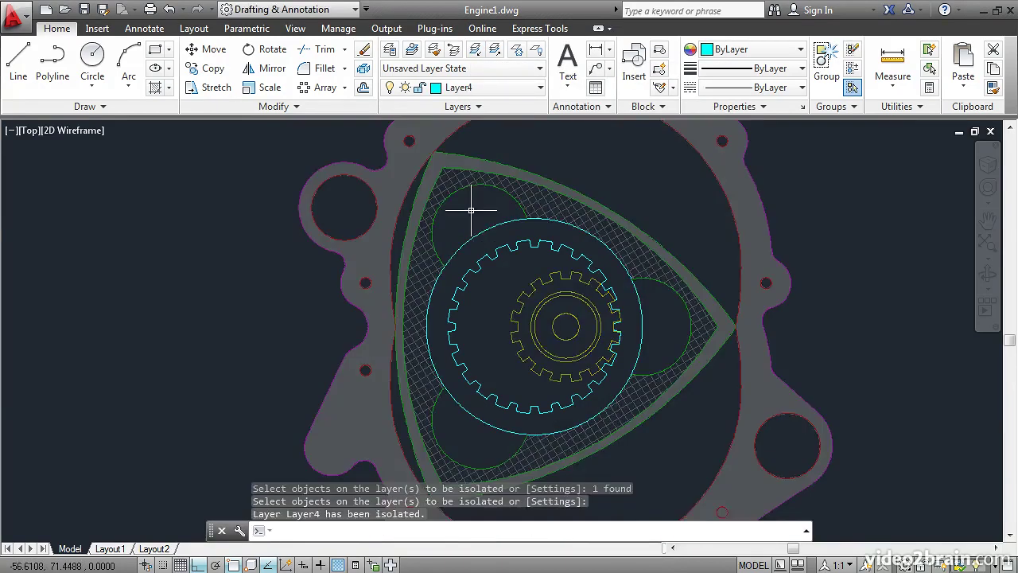
# Draw a short line closing the gap between the rounded corner and the outer edge of one upper tooth on the cyan gear outline.
pyautogui.scroll(-2, 477, 231)
pyautogui.scroll(6, 513, 252)
pyautogui.scroll(4, 513, 252)
pyautogui.moveTo(557, 211); pyautogui.dragTo(511, 375, button='middle')
pyautogui.scroll(3, 512, 375)
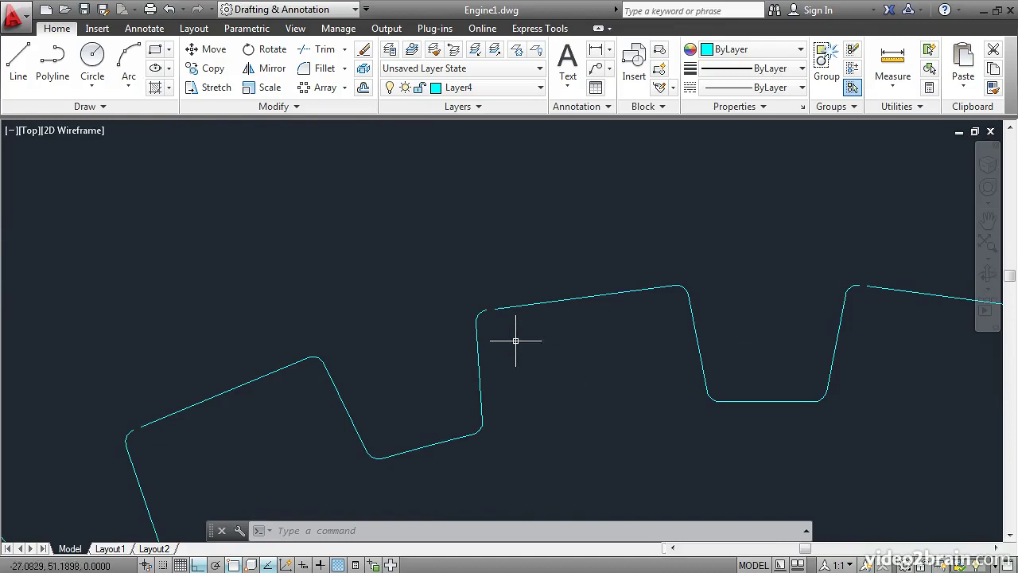
pyautogui.click(19, 62)
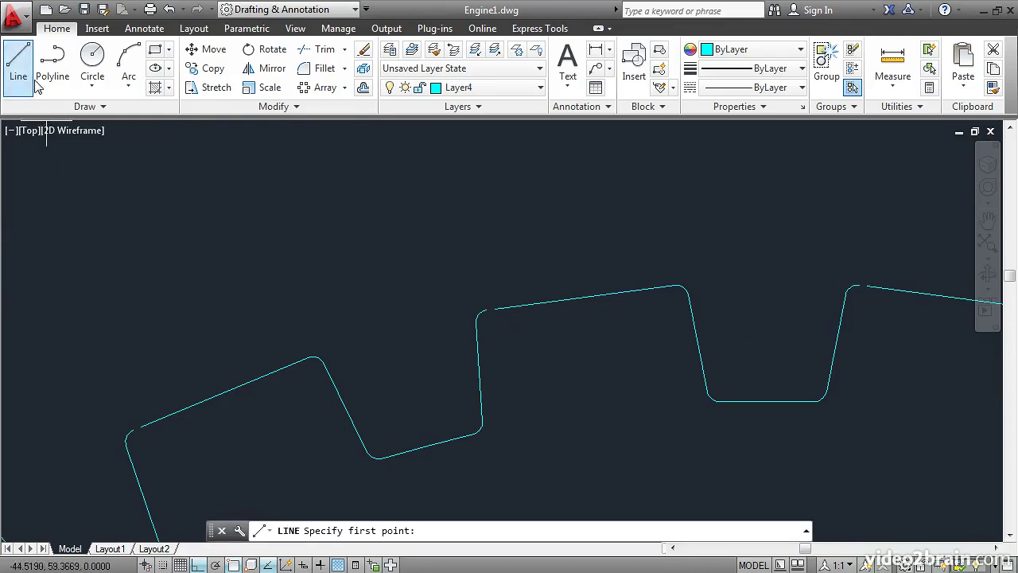
pyautogui.click(486, 309)
pyautogui.scroll(5, 489, 309)
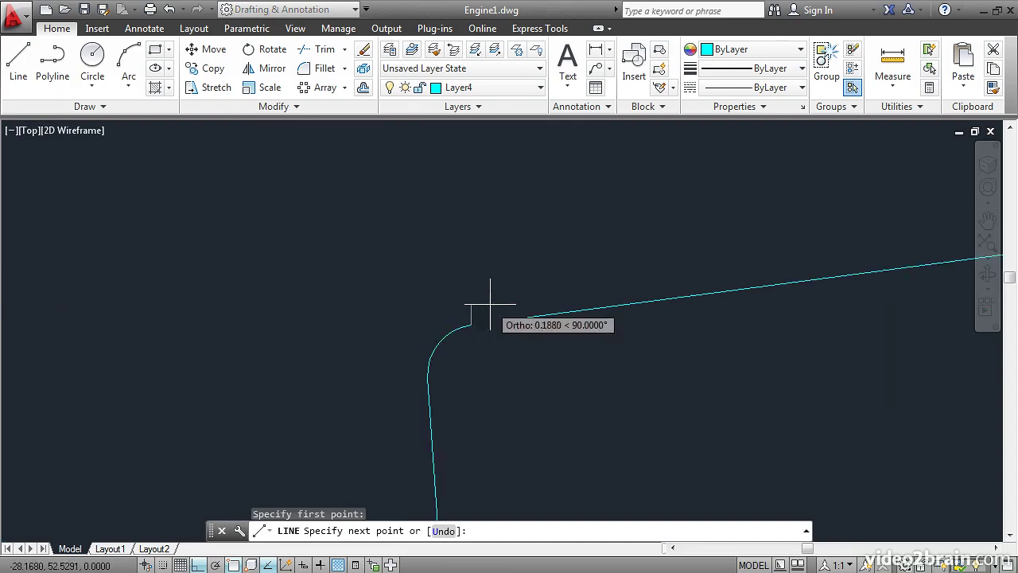
pyautogui.click(506, 321)
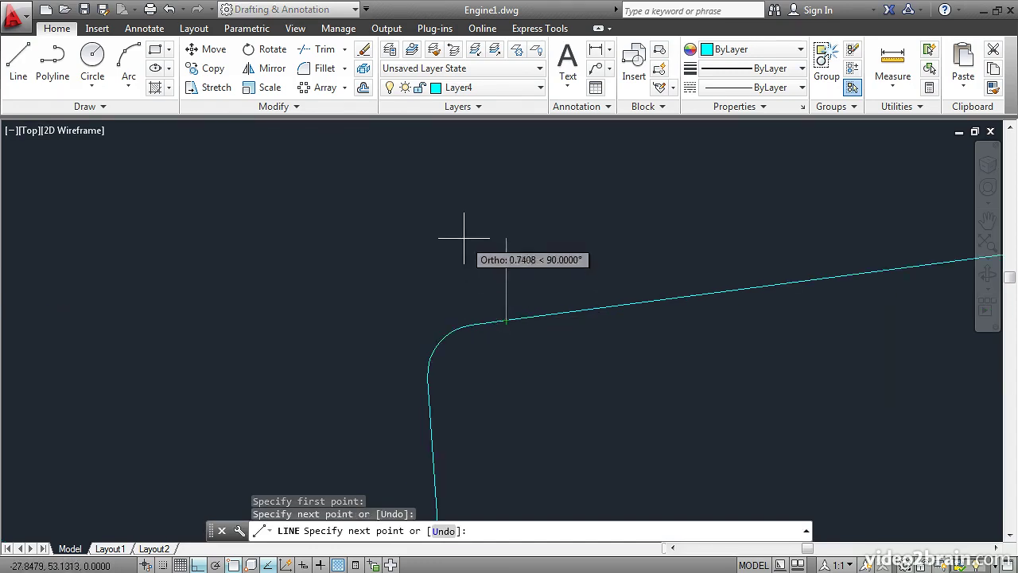
pyautogui.press('Return')
# Start a polar array of the short closing line, centred on the left quadrant of the inner yellow ring circle.
pyautogui.click(344, 88)
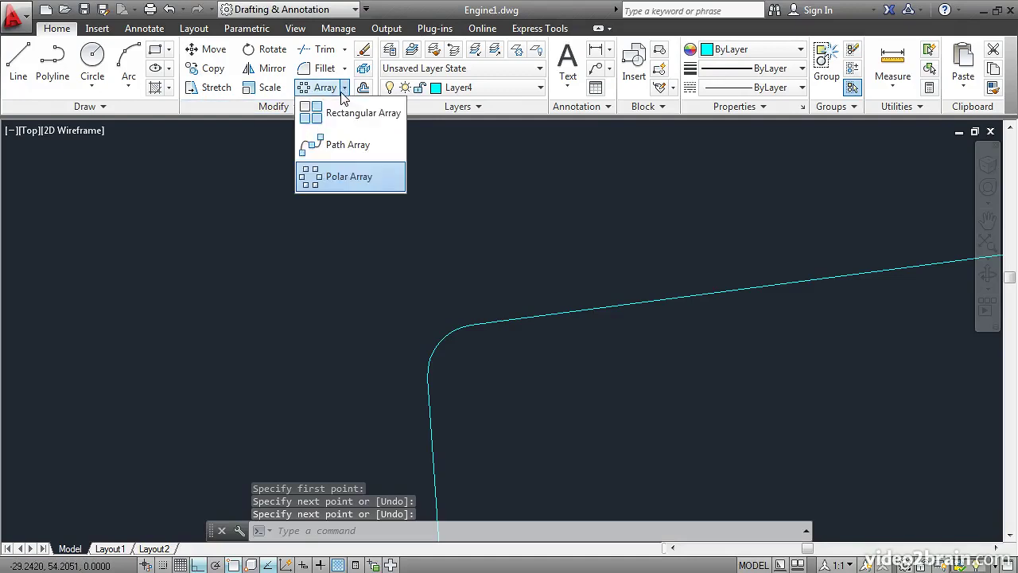
pyautogui.click(337, 177)
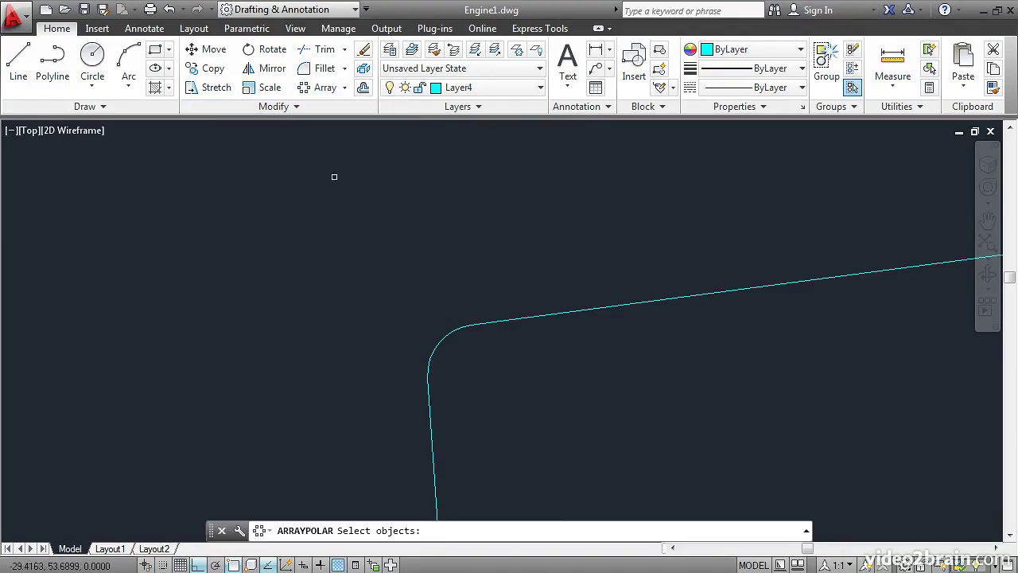
pyautogui.click(418, 279)
pyautogui.click(541, 345)
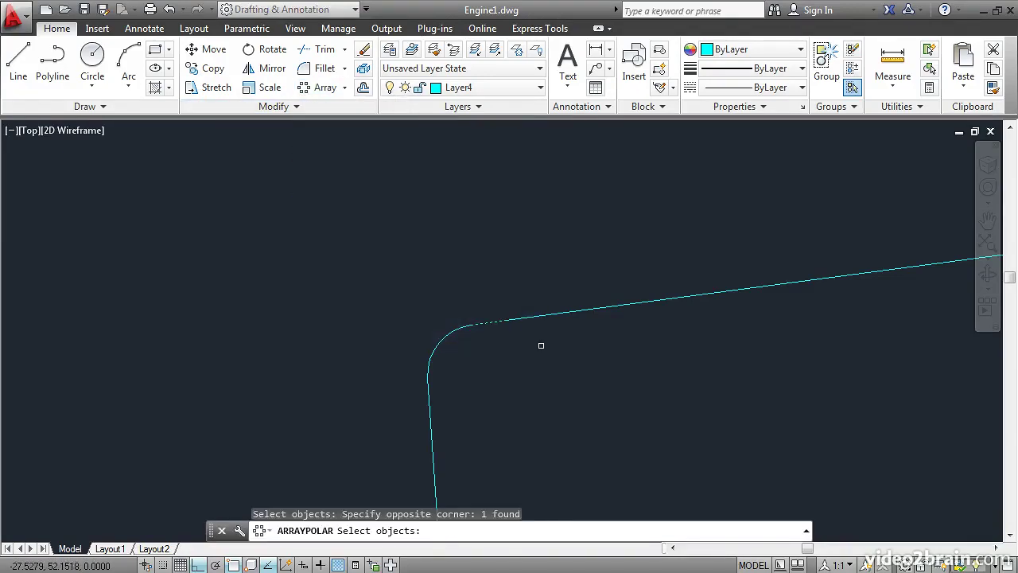
pyautogui.press('Return')
pyautogui.scroll(-5, 542, 344)
pyautogui.scroll(-2, 549, 349)
pyautogui.moveTo(550, 382); pyautogui.dragTo(379, 223, button='middle')
pyautogui.scroll(-2, 379, 223)
pyautogui.moveTo(397, 268)
pyautogui.mouseDown(button='middle')
pyautogui.moveTo(424, 207)
pyautogui.moveTo(432, 215)
pyautogui.mouseUp(button='middle')
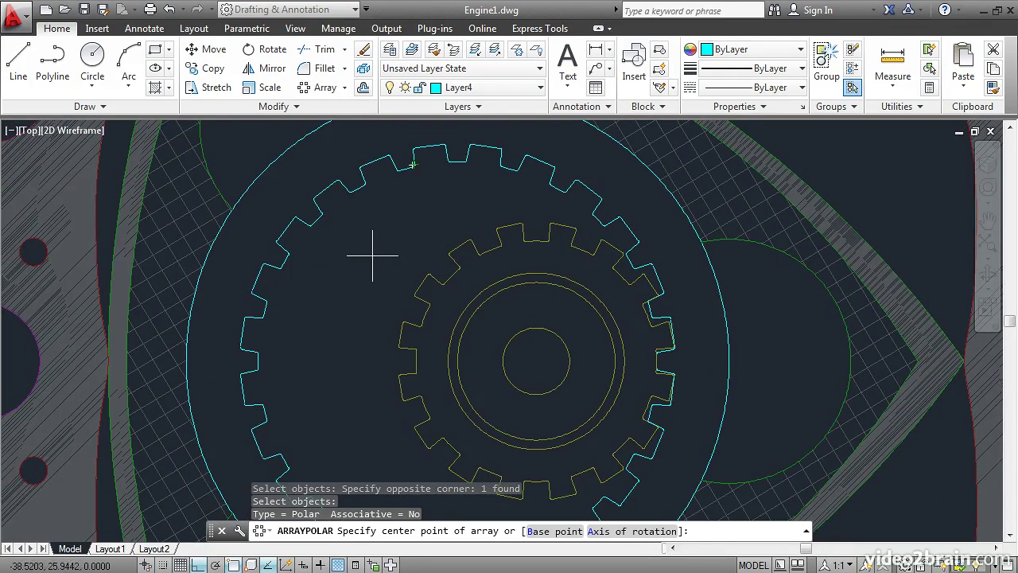
pyautogui.keyDown('shift'); pyautogui.rightClick(362, 229); pyautogui.keyUp('shift')
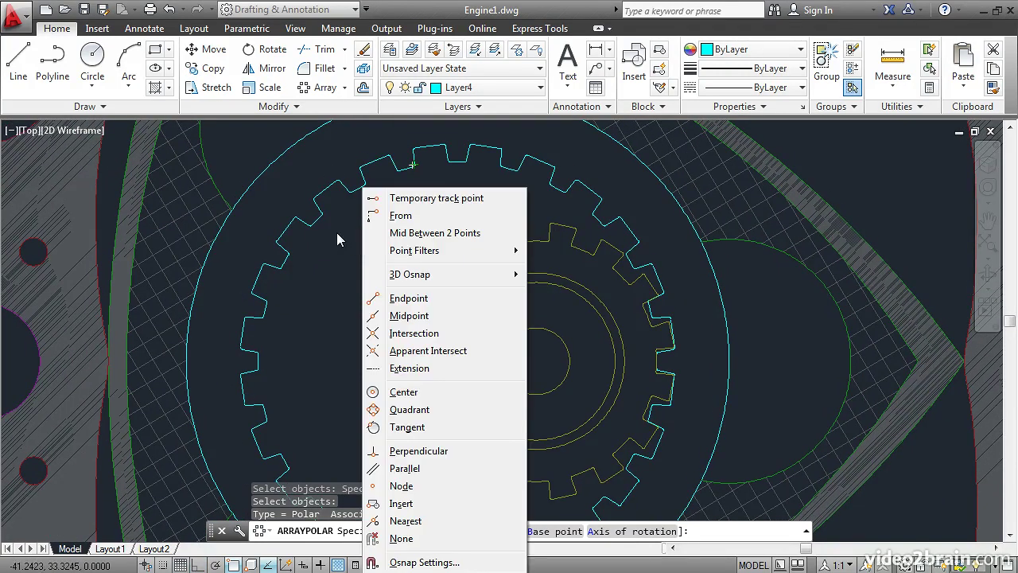
pyautogui.click(409, 408)
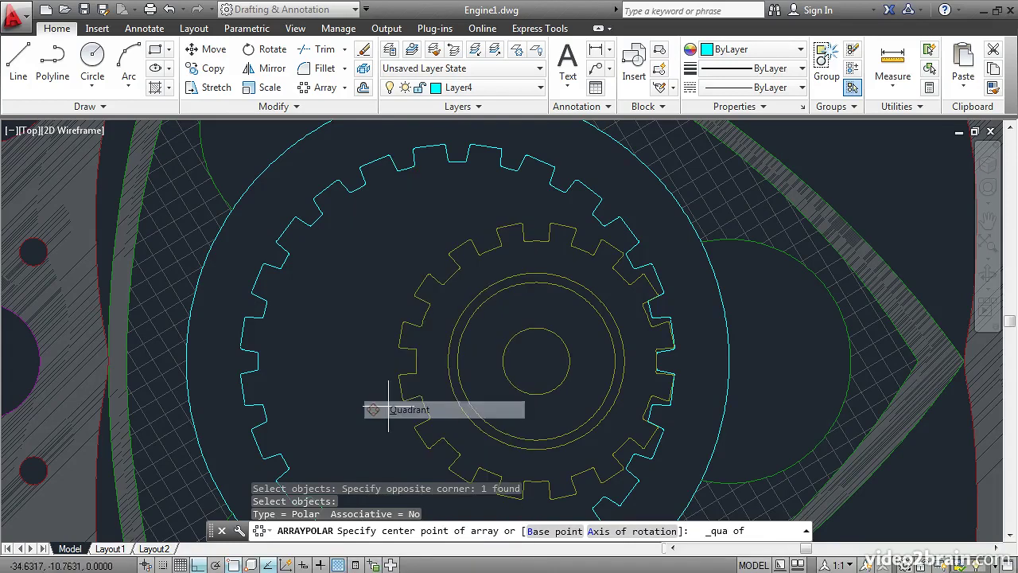
pyautogui.click(457, 361)
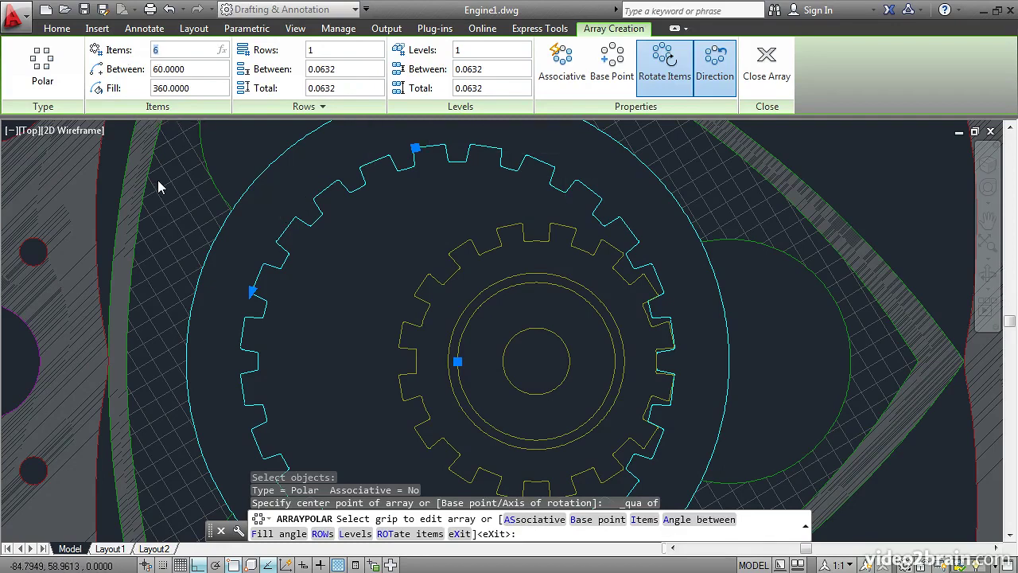
# Set the polar array of closing lines to 24 items and finish the array.
pyautogui.write('24')
pyautogui.press('Return')
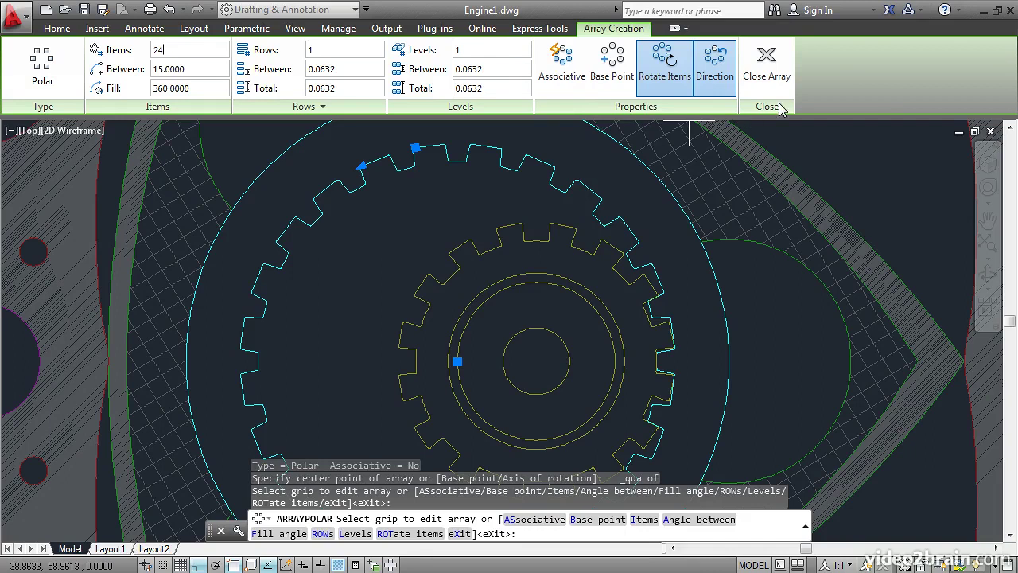
pyautogui.click(783, 70)
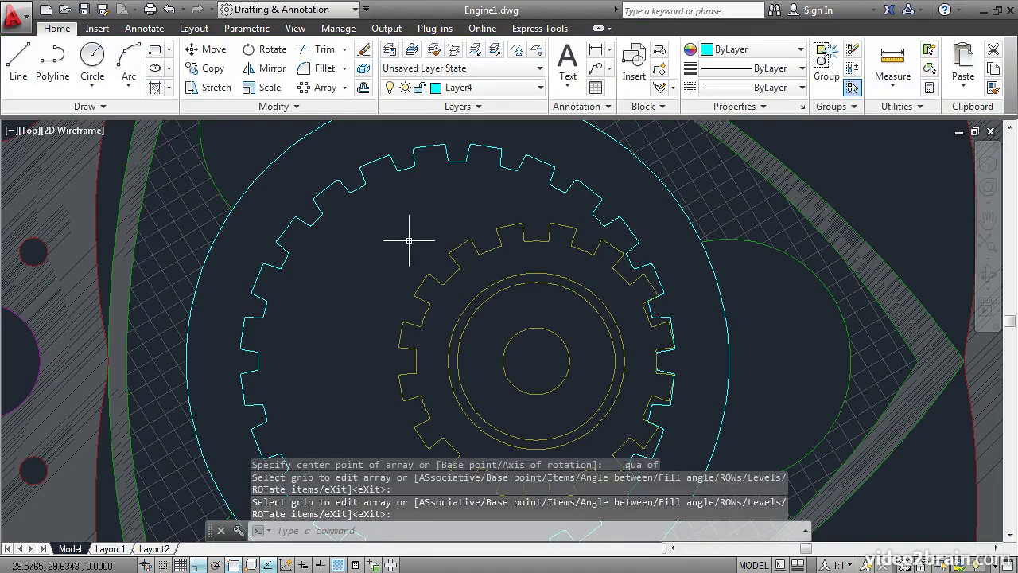
# Check the tooth corners around the cyan gear outline for remaining gaps.
pyautogui.scroll(2, 244, 386)
pyautogui.scroll(6, 244, 387)
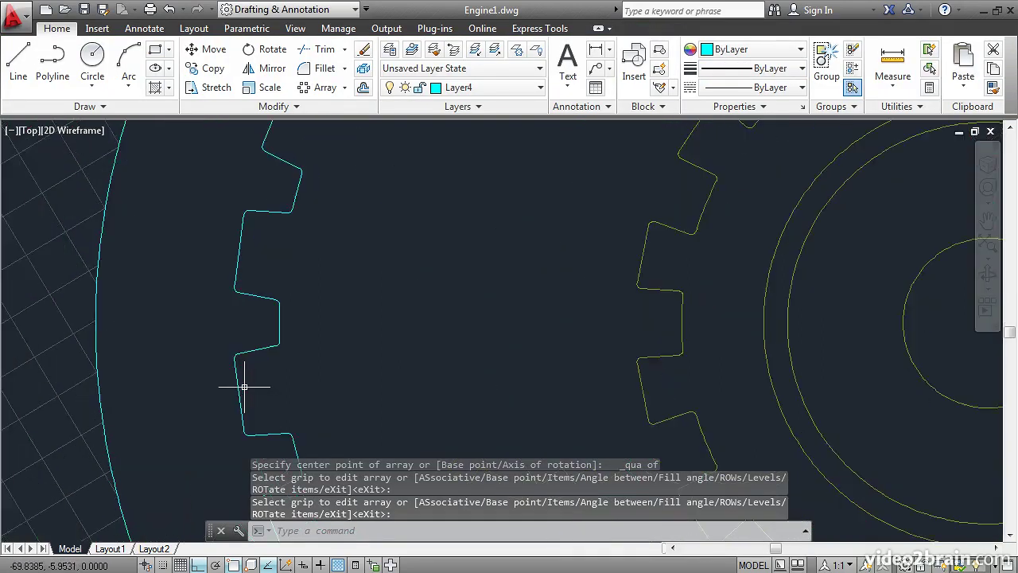
pyautogui.scroll(-2, 400, 261)
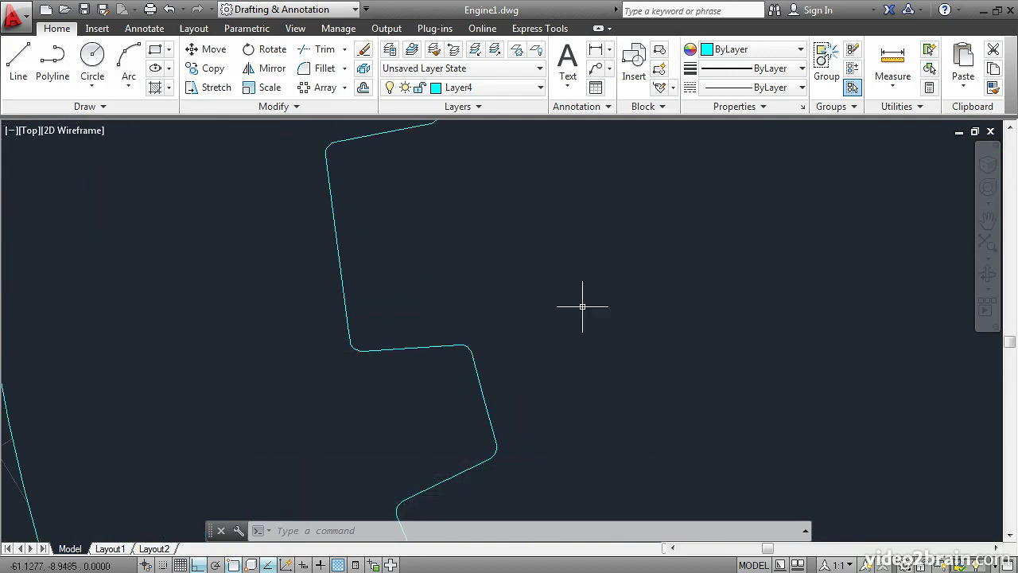
pyautogui.scroll(-8, 581, 299)
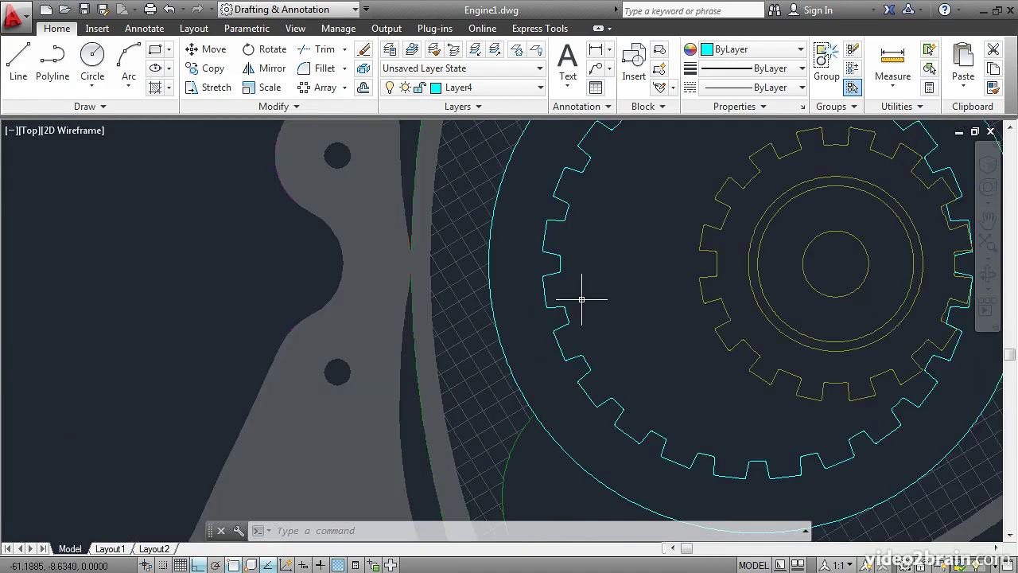
pyautogui.scroll(4, 422, 348)
pyautogui.scroll(-1, 422, 348)
pyautogui.scroll(-2, 448, 337)
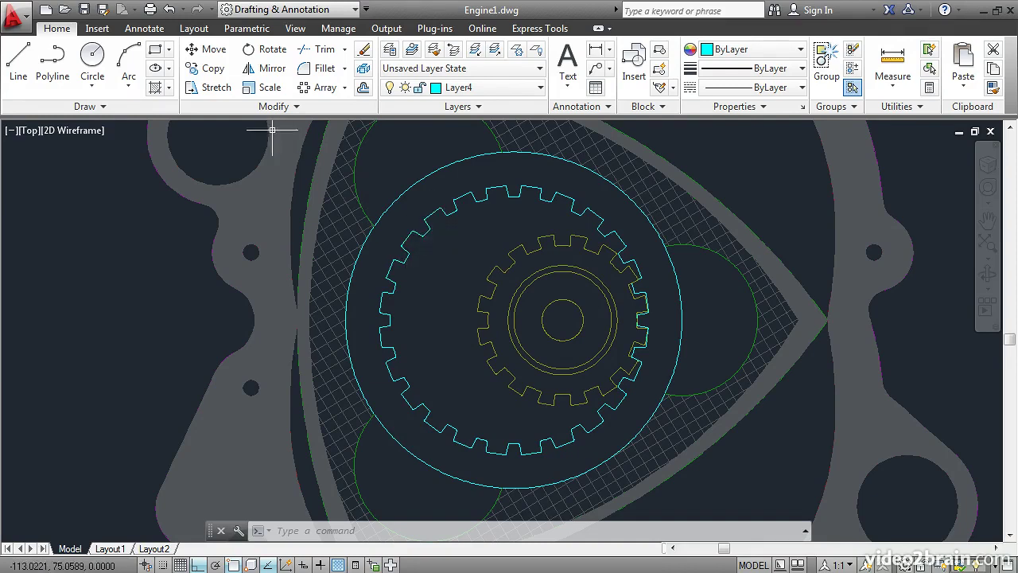
# Try to join the segments of the toothed cyan gear outline inside the outer cyan circle.
pyautogui.click(284, 109)
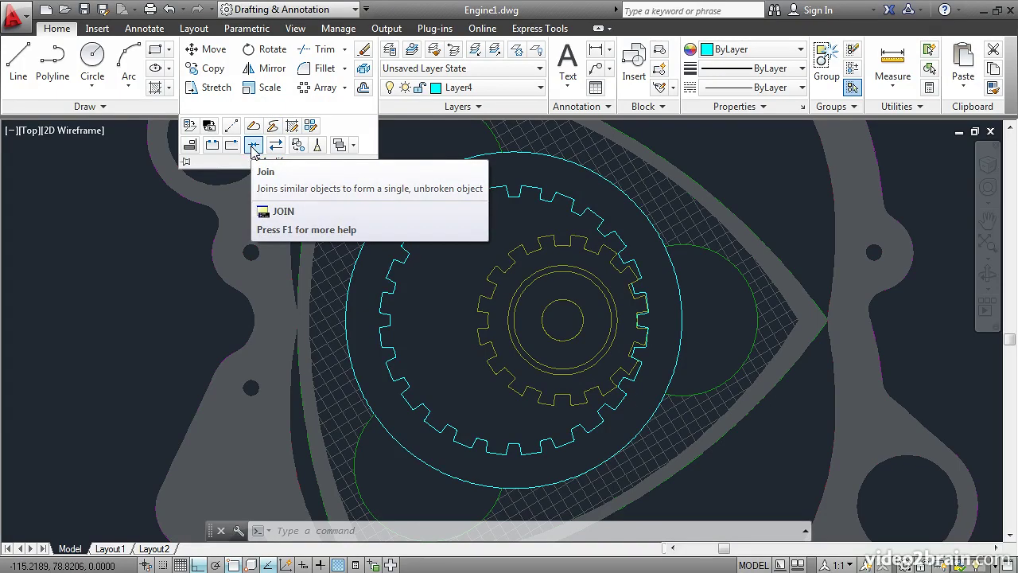
pyautogui.click(253, 145)
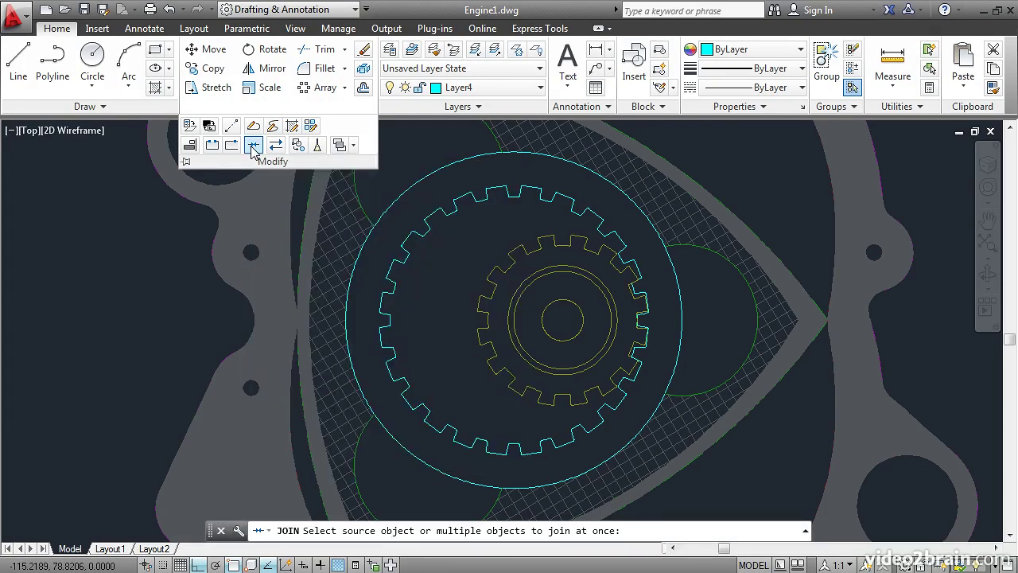
pyautogui.click(364, 159)
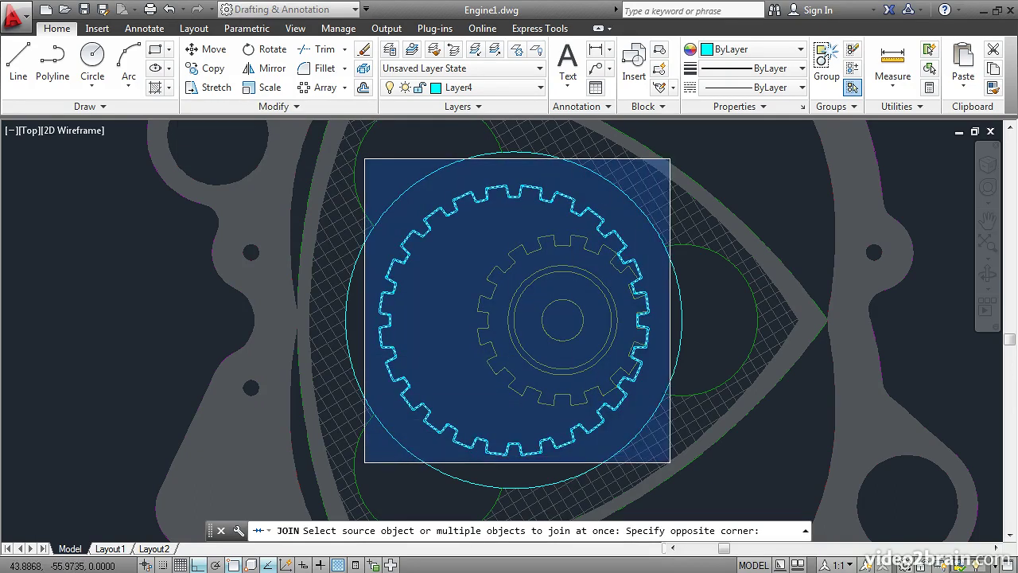
pyautogui.click(673, 463)
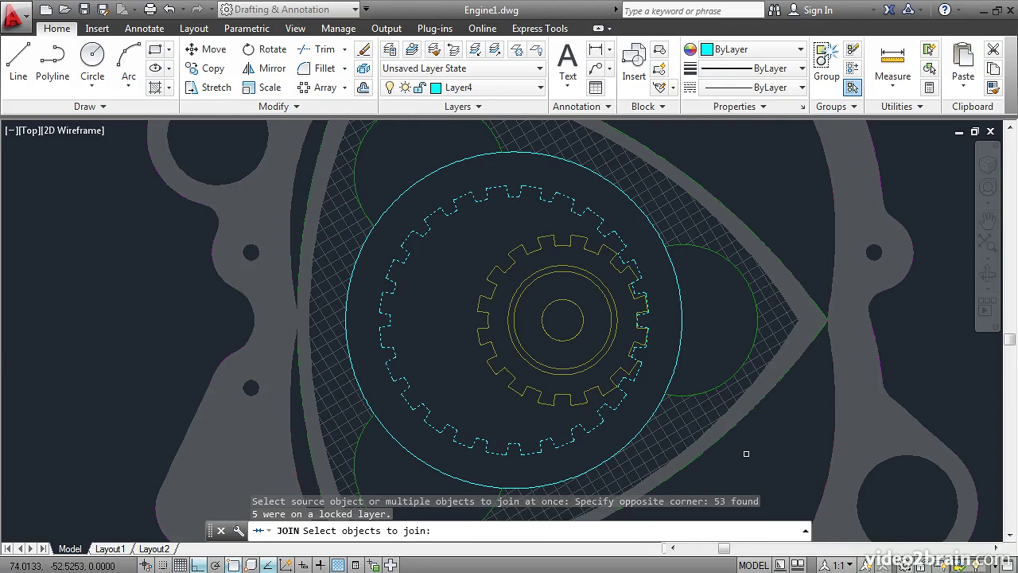
pyautogui.press('Return')
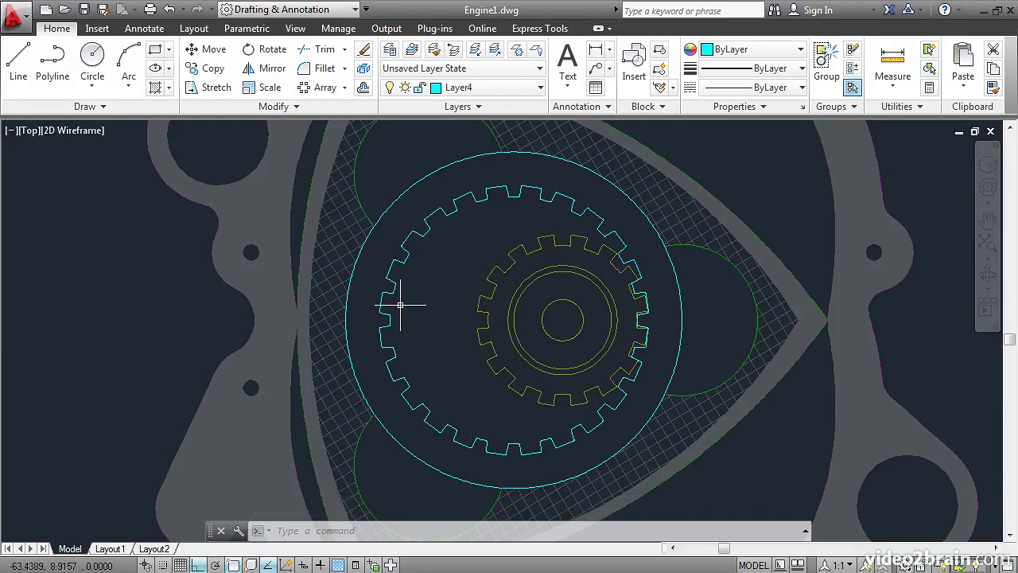
# Join all segments of the toothed cyan gear outline into a single polyline.
pyautogui.write('j')
pyautogui.press('Return')
pyautogui.click(364, 160)
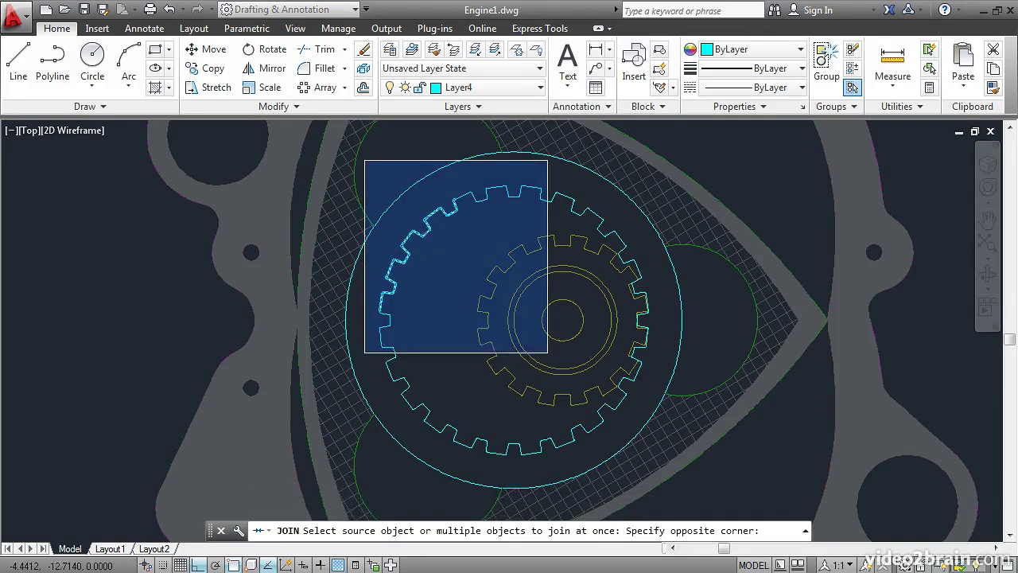
pyautogui.click(676, 461)
pyautogui.press('Return')
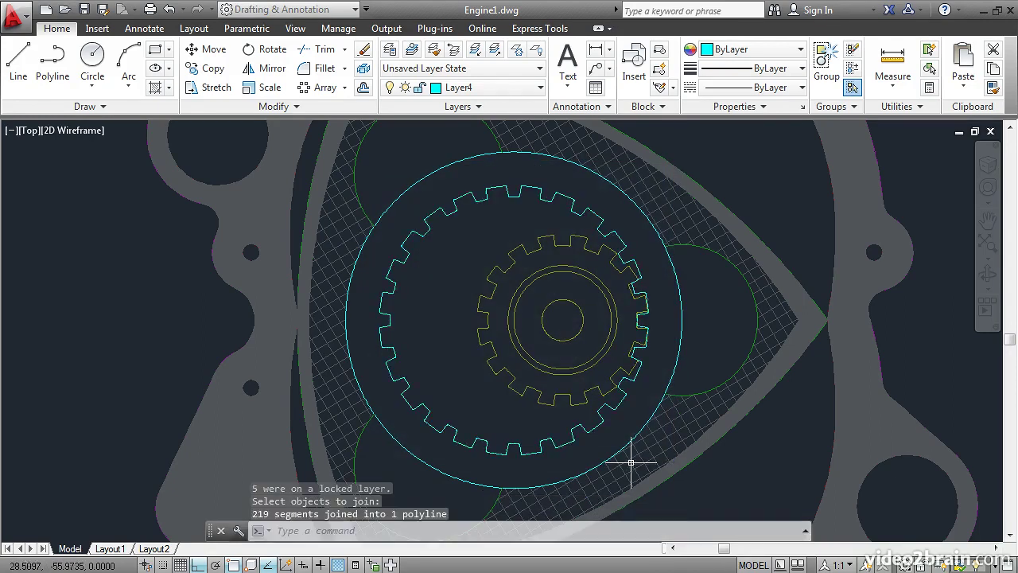
# Restore the isolated layers, and start a hatch bounded by the toothed cyan outline and the outer cyan circle, selected as objects.
pyautogui.moveTo(571, 440)
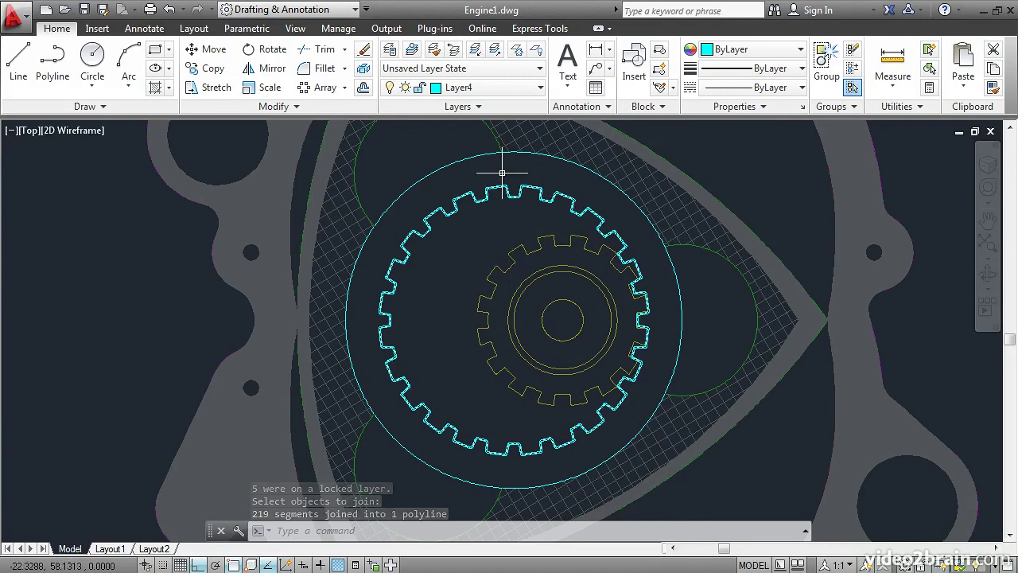
pyautogui.click(495, 51)
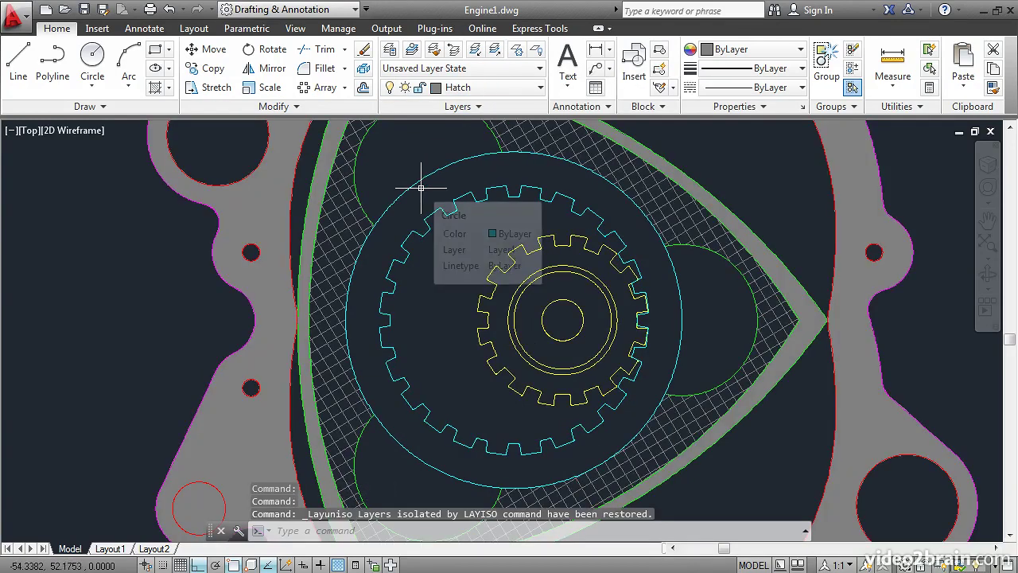
pyautogui.click(155, 88)
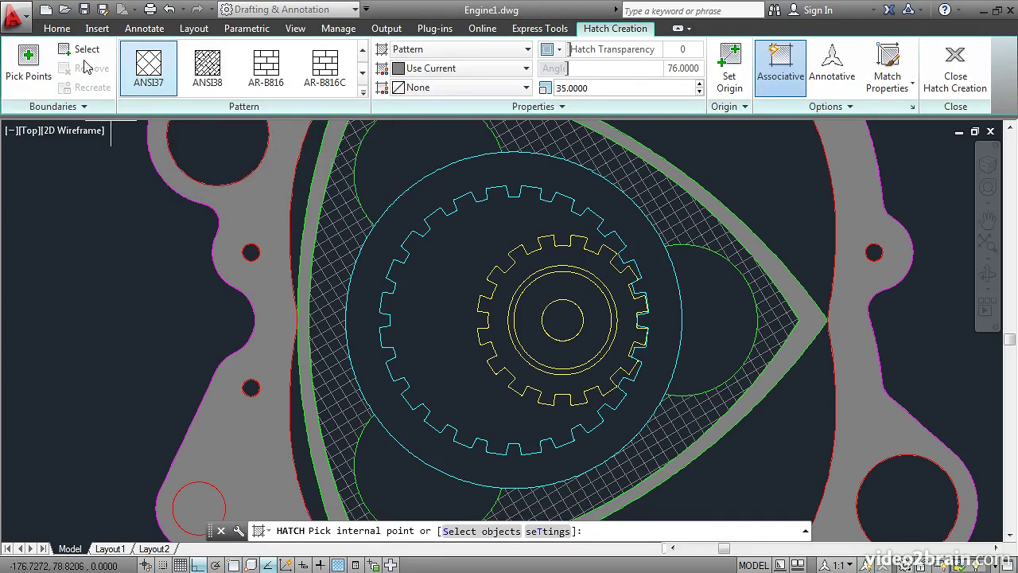
pyautogui.click(81, 50)
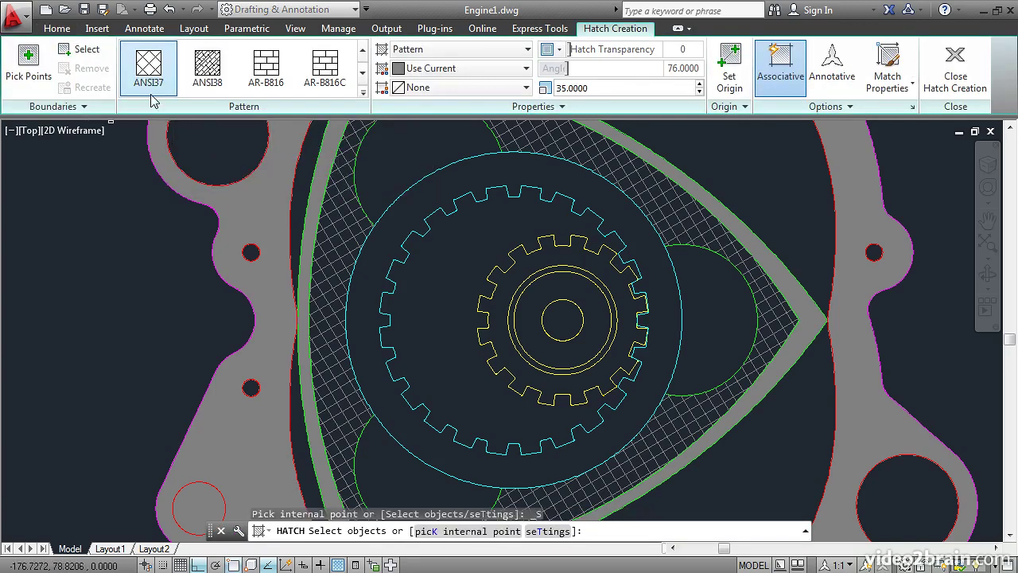
pyautogui.click(462, 197)
pyautogui.click(445, 172)
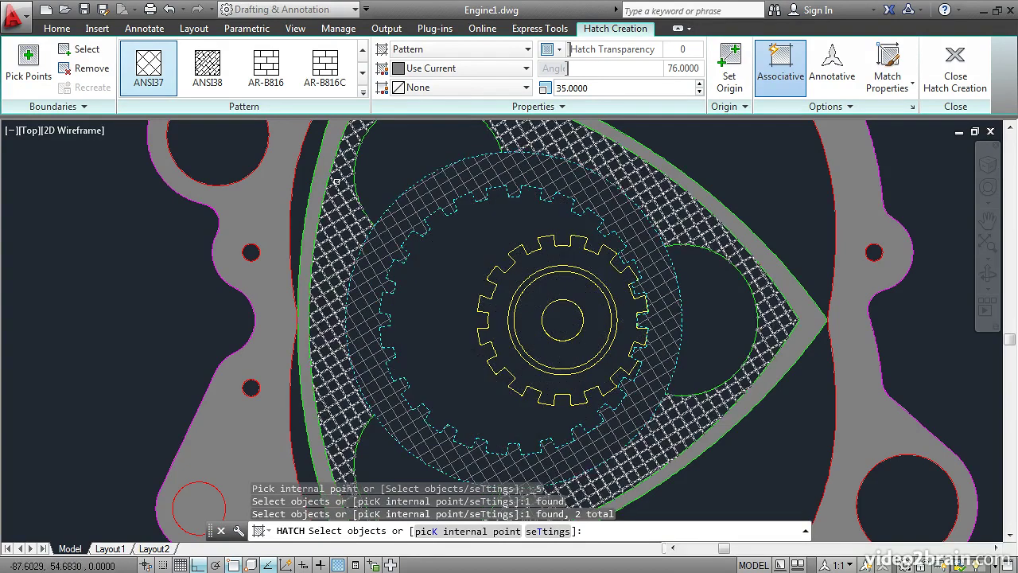
# Choose the DOTS pattern for the hatch between the toothed cyan outline and the outer circle.
pyautogui.click(363, 94)
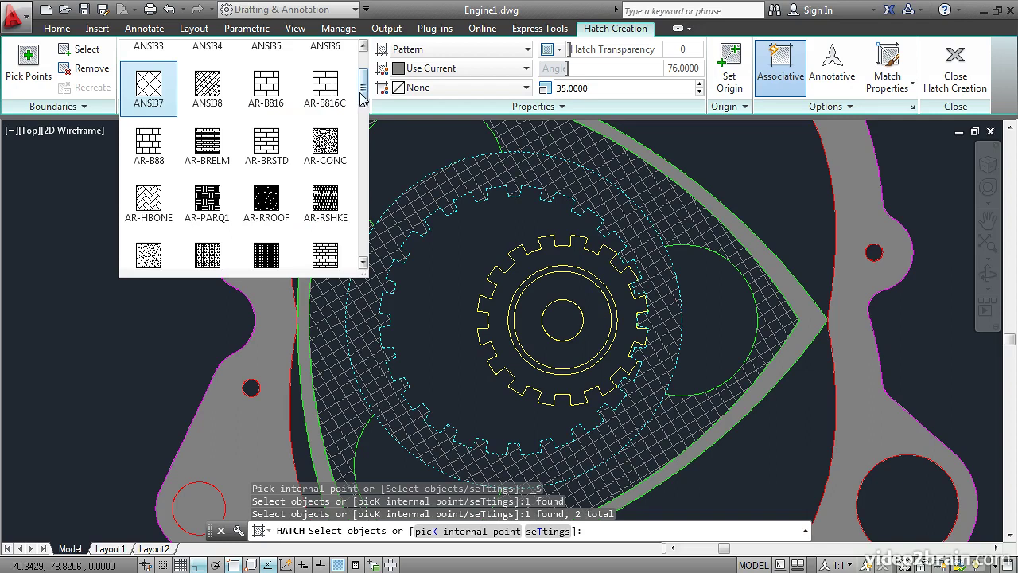
pyautogui.moveTo(363, 96)
pyautogui.mouseDown()
pyautogui.moveTo(364, 138)
pyautogui.moveTo(363, 130)
pyautogui.mouseUp()
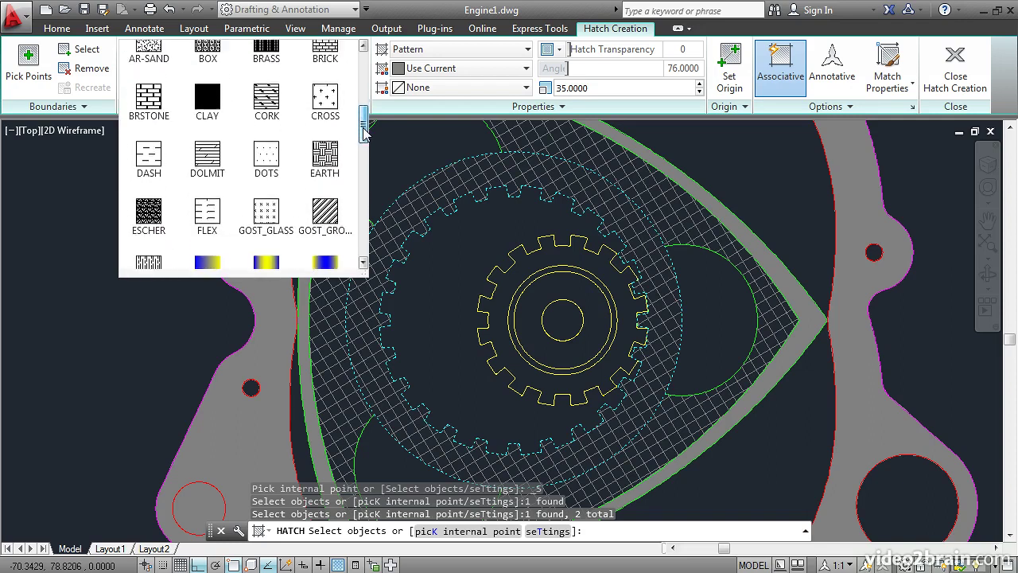
pyautogui.click(271, 178)
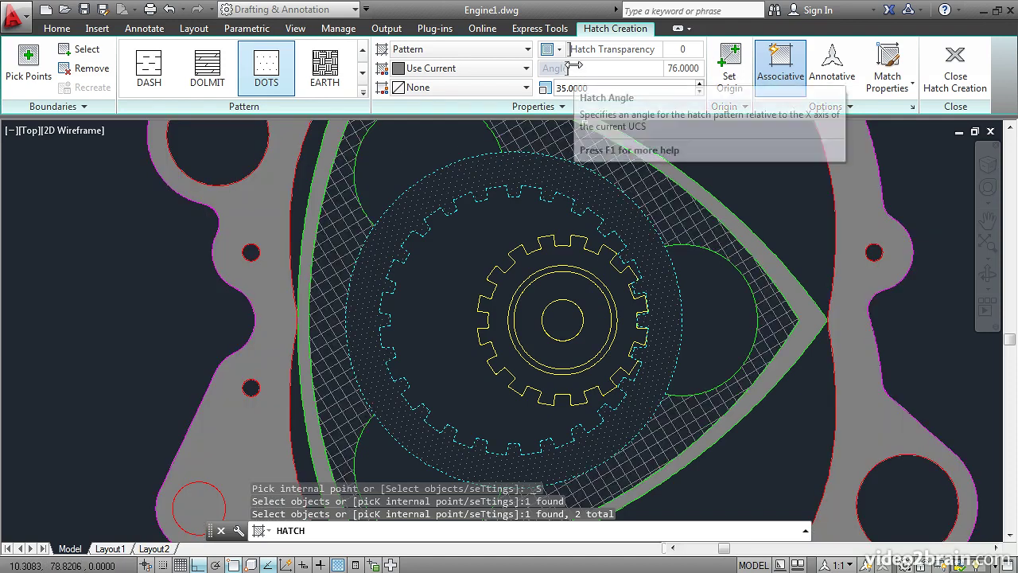
# Try a transparency of 19 on the dotted ring hatch and reset it to 0.
pyautogui.moveTo(574, 50)
pyautogui.mouseDown()
pyautogui.moveTo(654, 50)
pyautogui.moveTo(586, 54)
pyautogui.mouseUp()
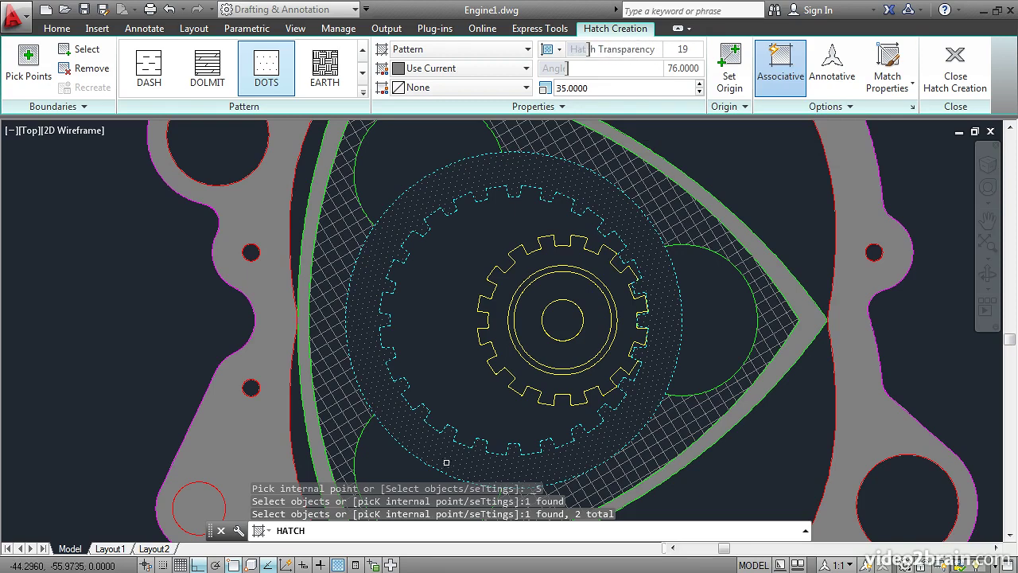
pyautogui.click(338, 566)
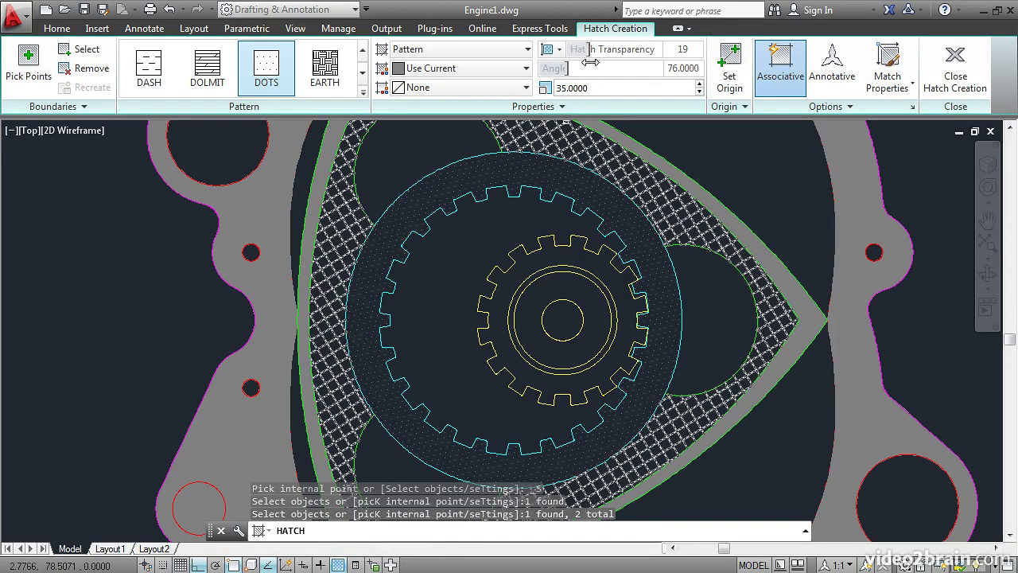
pyautogui.moveTo(589, 49)
pyautogui.mouseDown()
pyautogui.moveTo(668, 51)
pyautogui.moveTo(574, 62)
pyautogui.mouseUp()
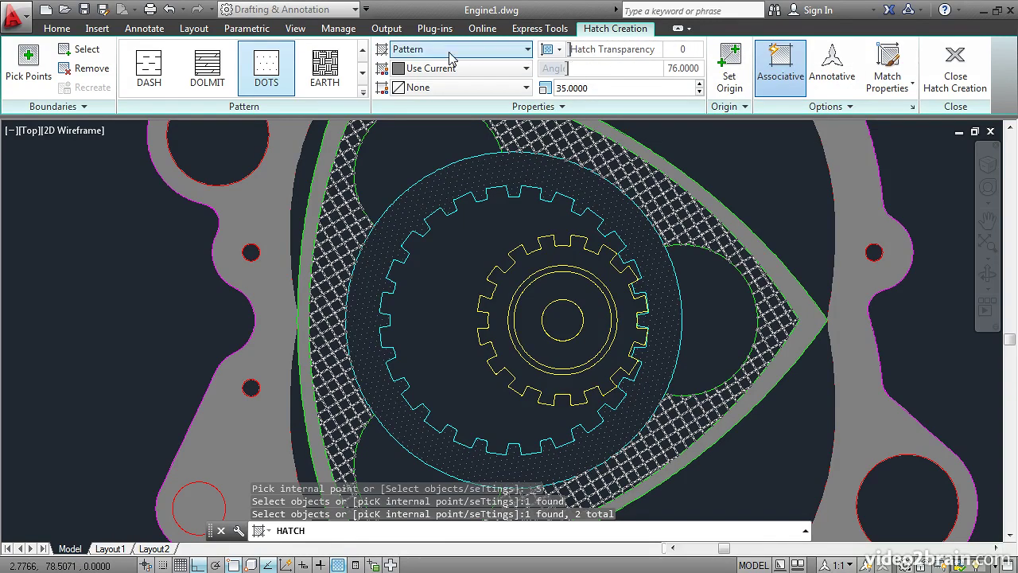
# Set the dotted ring hatch to White with a transparency of 37 and finish the hatch.
pyautogui.click(427, 70)
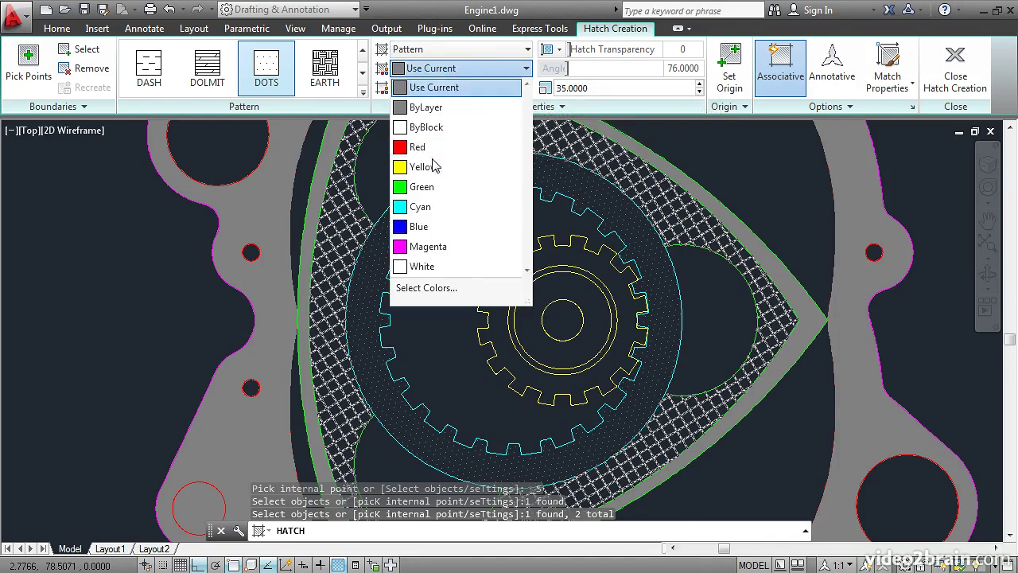
pyautogui.click(422, 266)
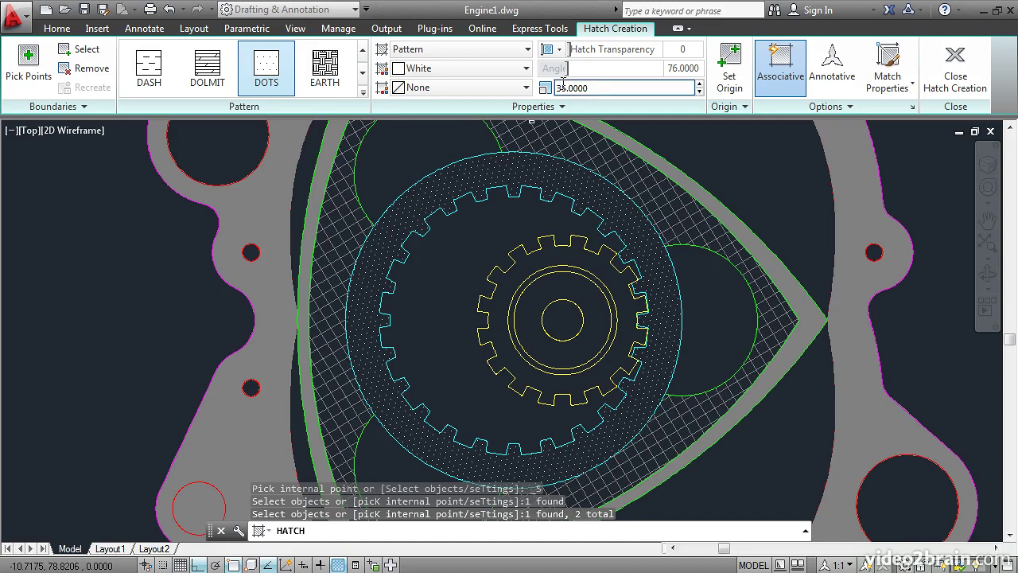
pyautogui.moveTo(572, 49); pyautogui.dragTo(621, 60)
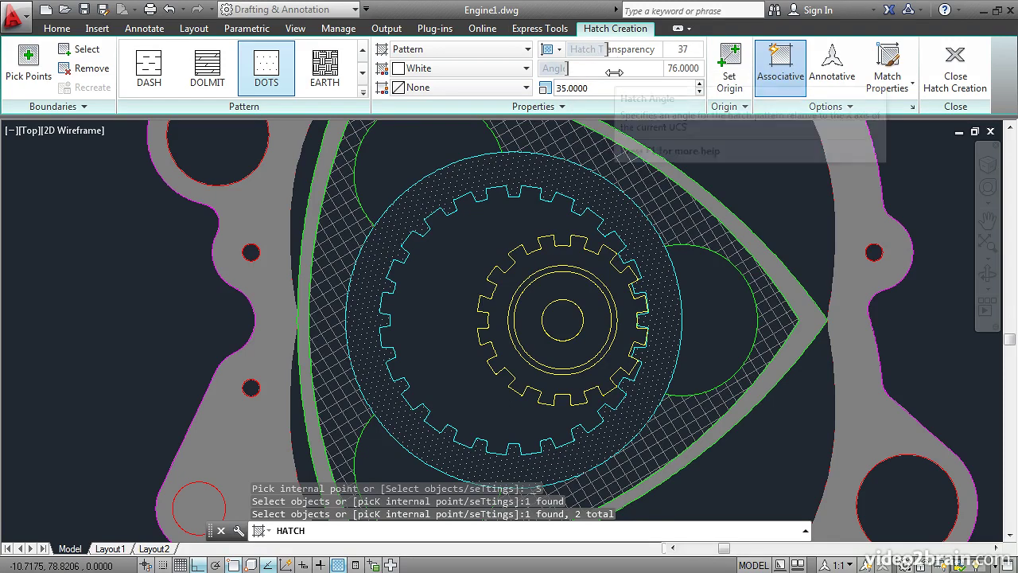
pyautogui.click(950, 82)
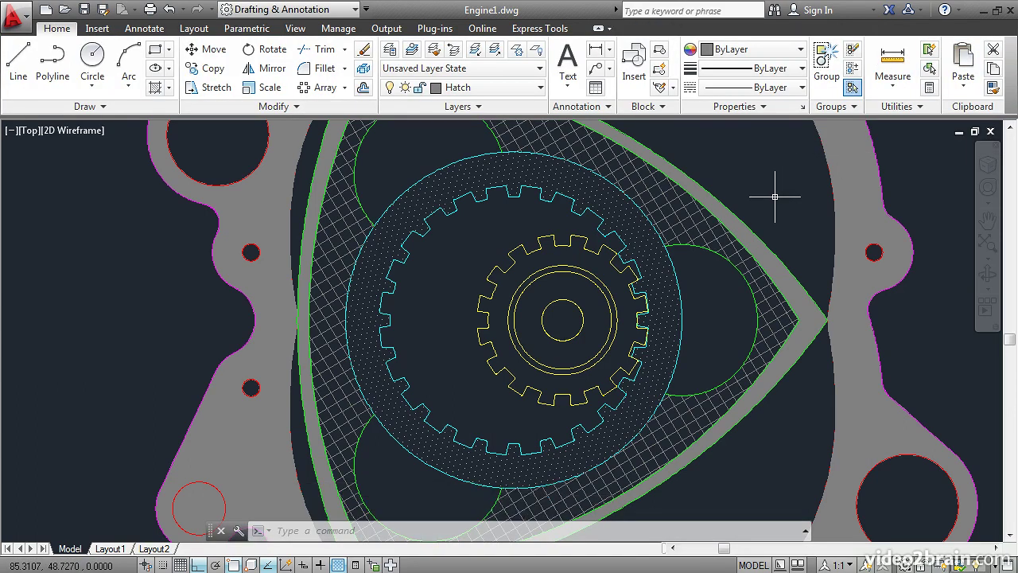